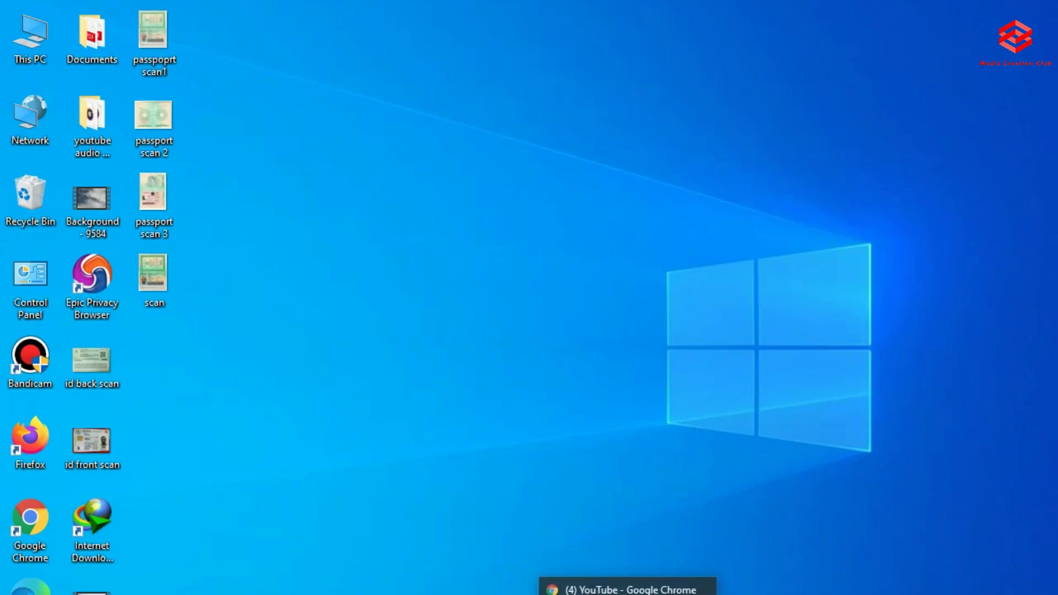
# Open the channel's Monetization page in YouTube Studio and start the application for the YouTube Partner Program.
pyautogui.click(598, 586)
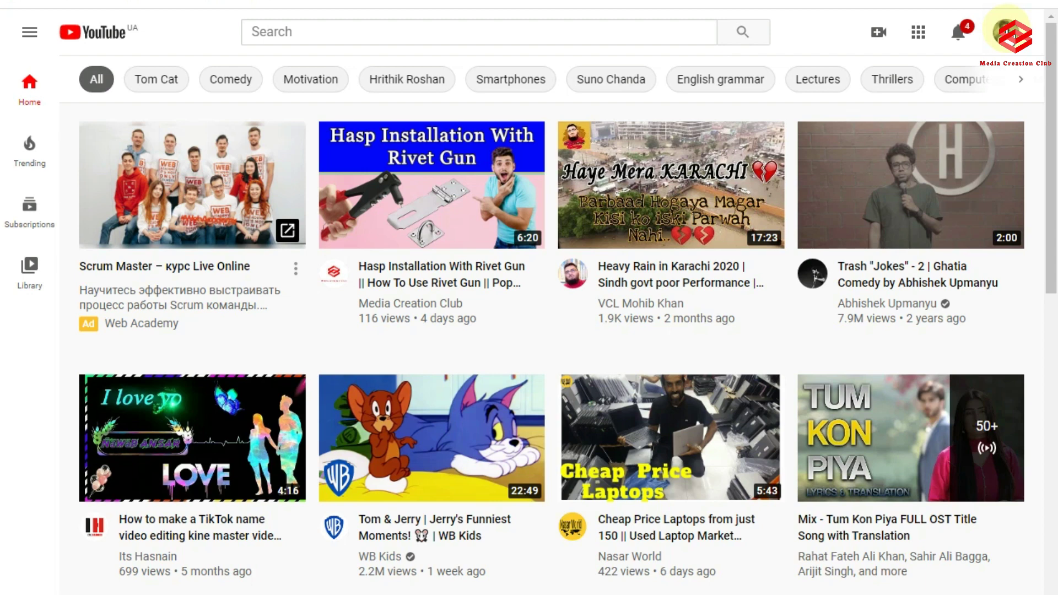
pyautogui.click(1006, 32)
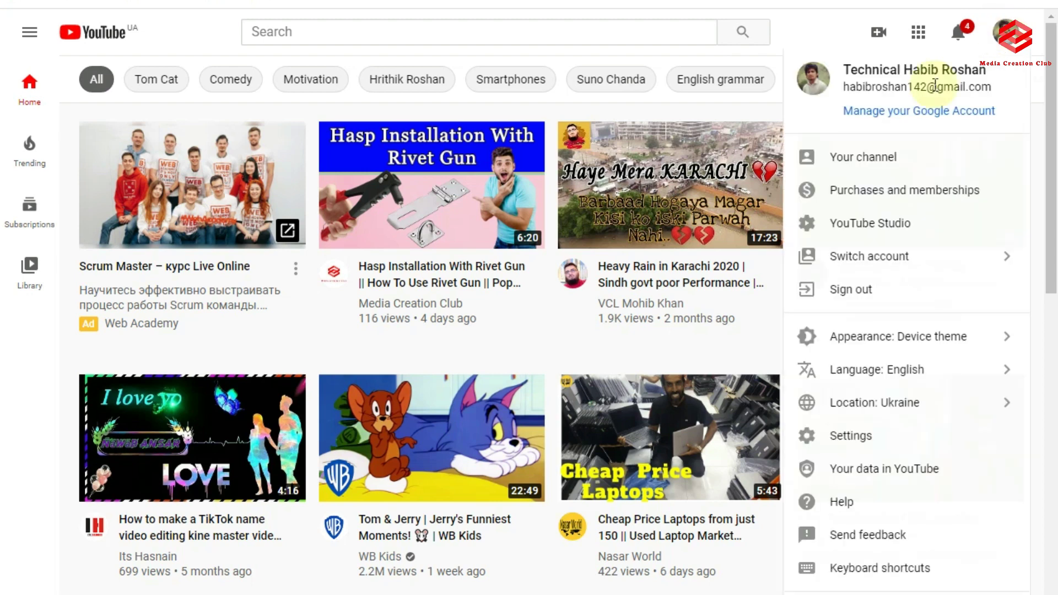
pyautogui.click(872, 225)
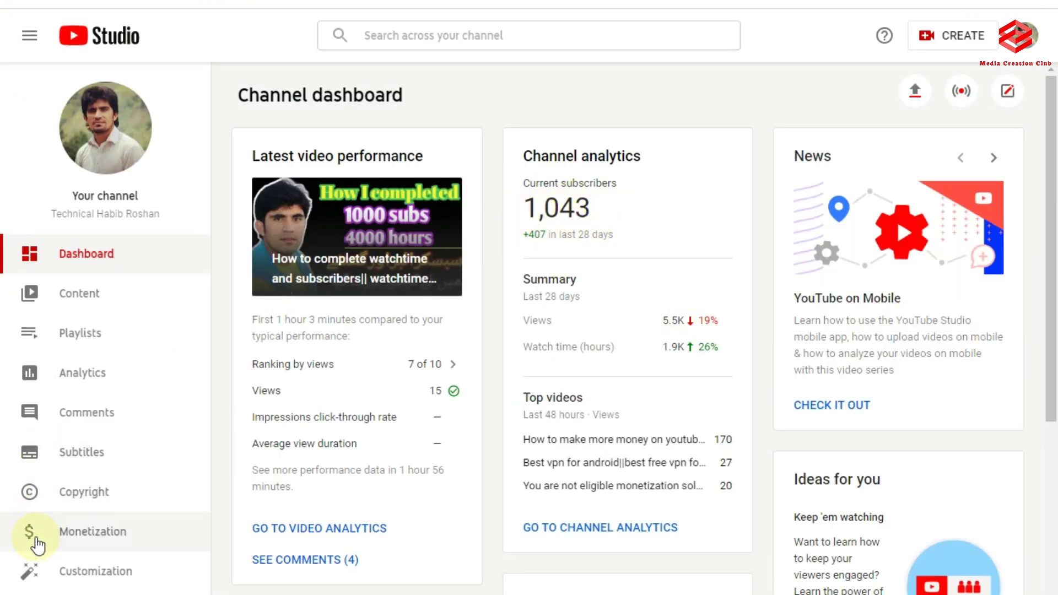
pyautogui.click(81, 535)
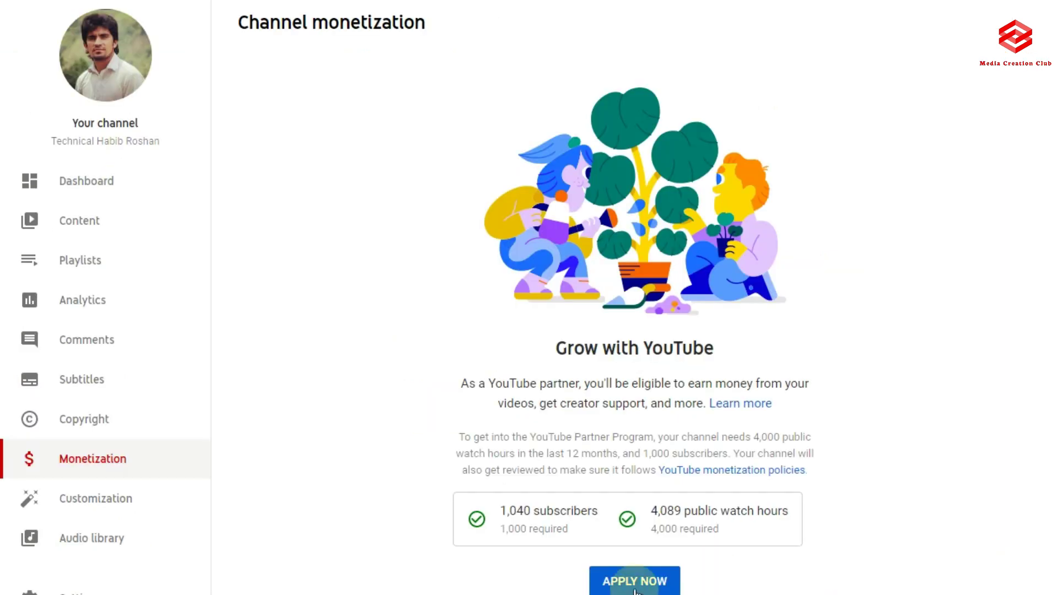
pyautogui.click(635, 582)
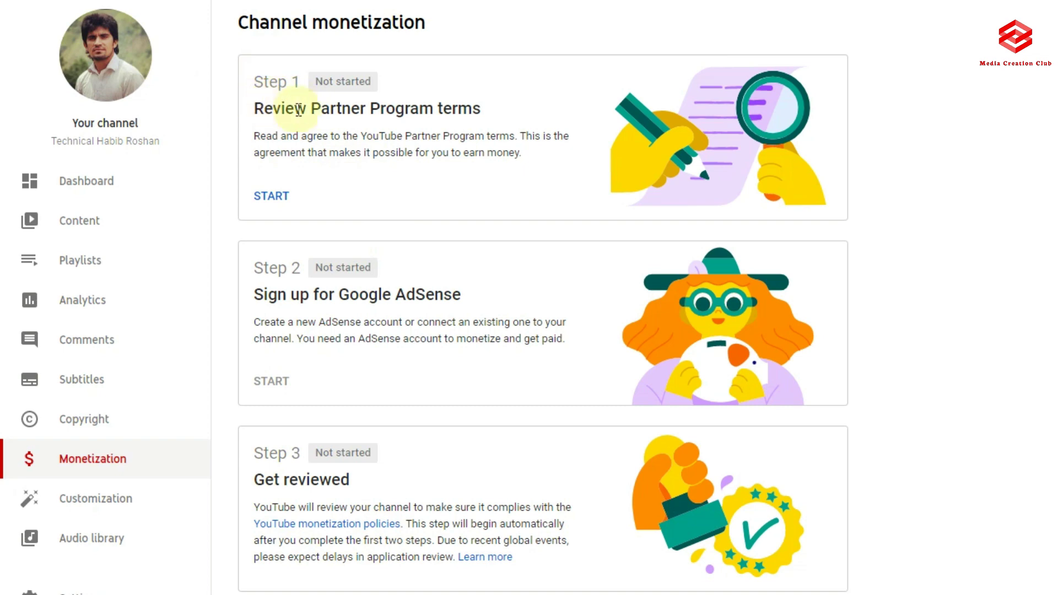
# Review the YouTube Partner Program terms in Step 1 and accept them, keeping the email updates option enabled.
pyautogui.click(272, 196)
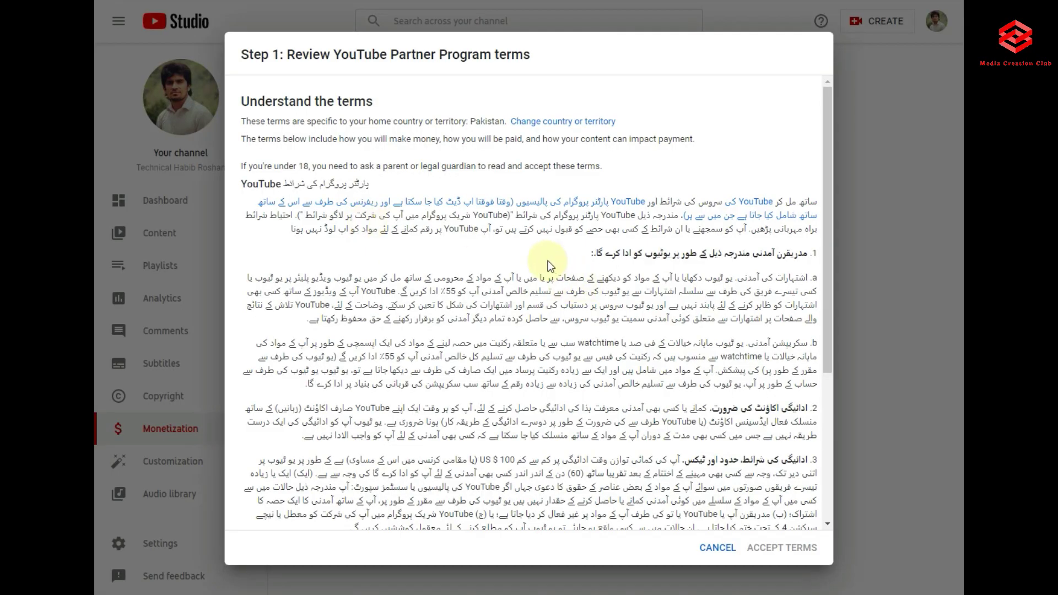
pyautogui.scroll(-5, 548, 260)
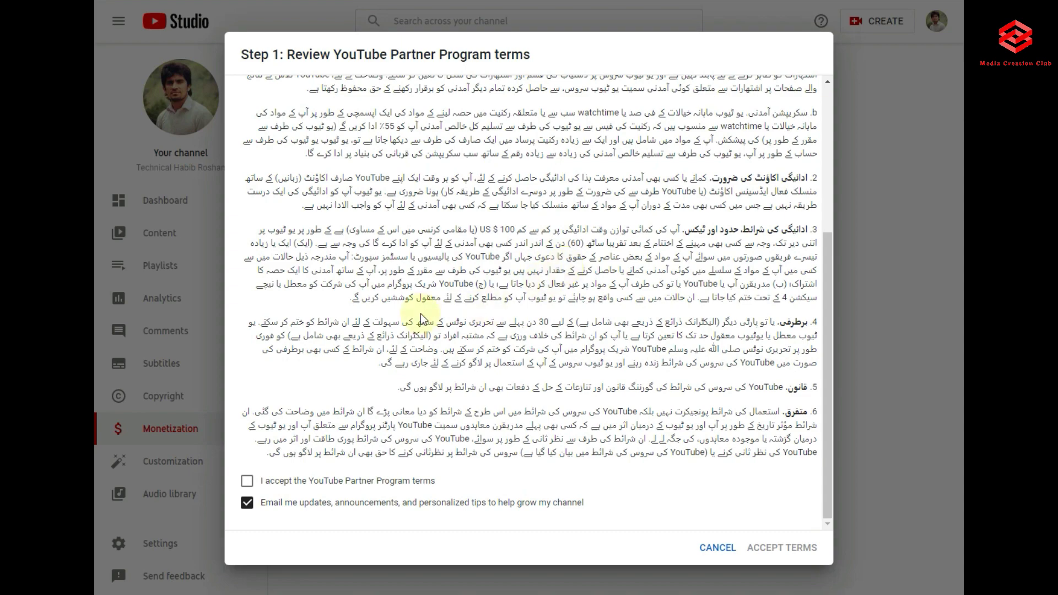
pyautogui.scroll(3, 508, 389)
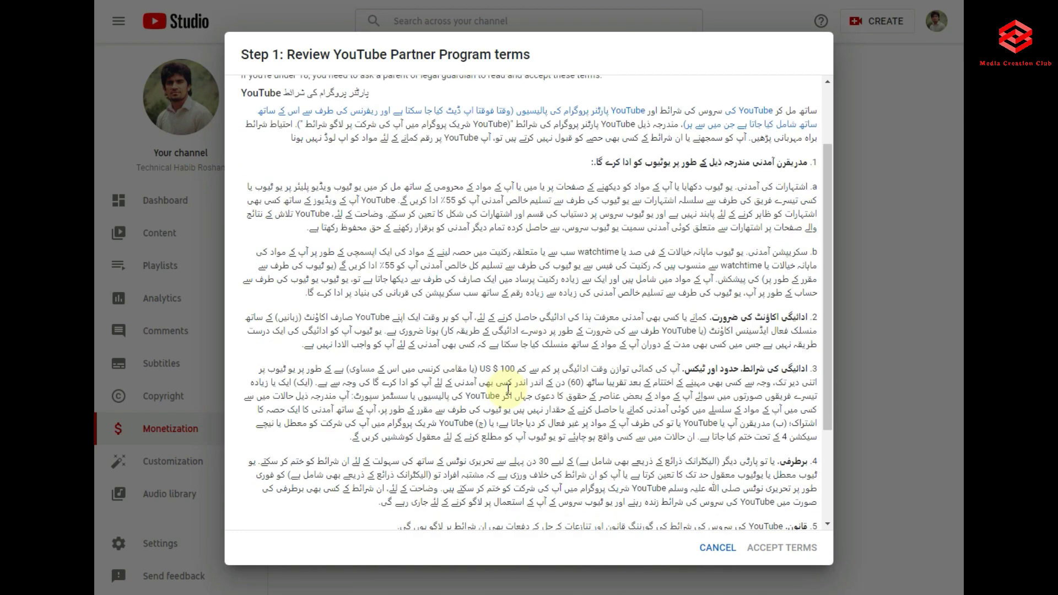
pyautogui.scroll(-3, 507, 388)
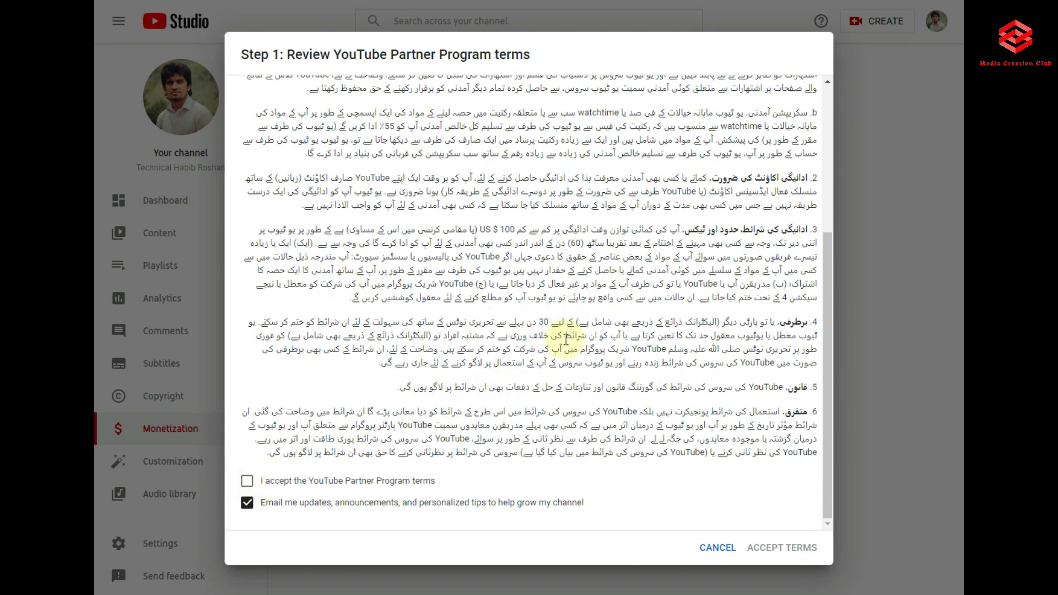
pyautogui.scroll(5, 556, 278)
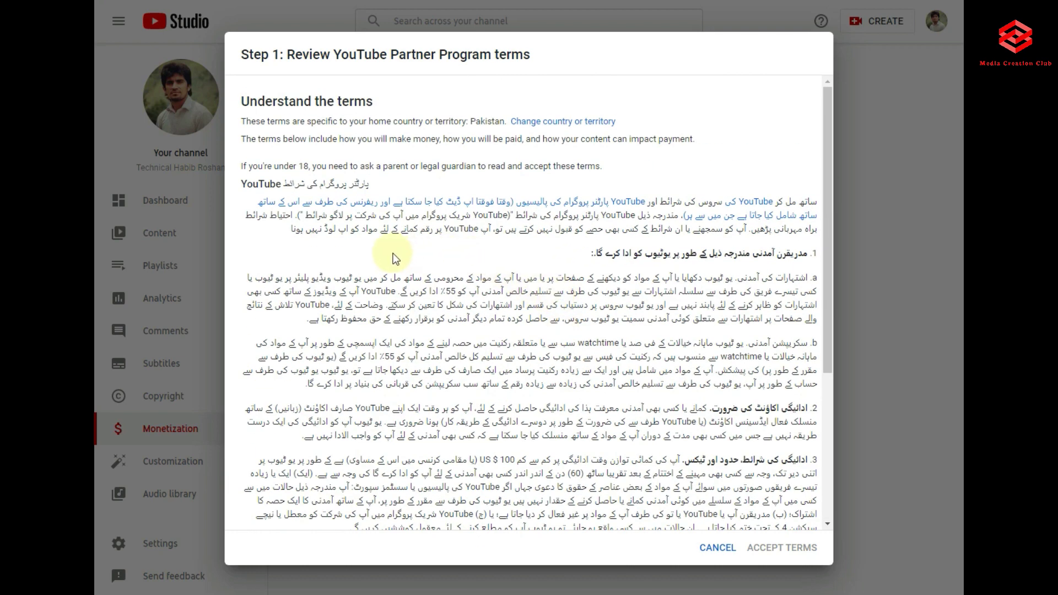
pyautogui.scroll(-5, 394, 257)
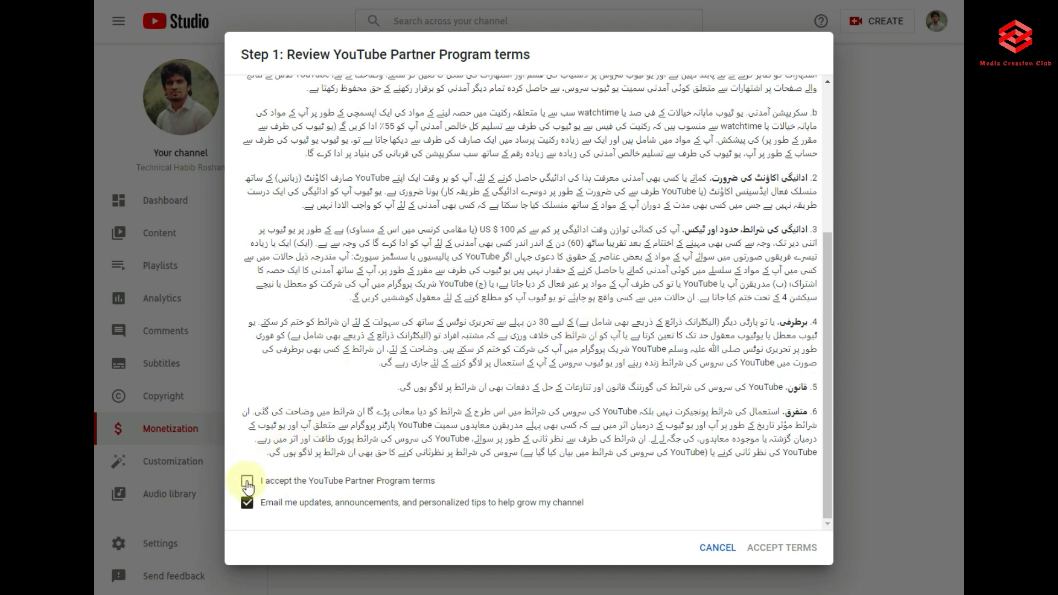
pyautogui.click(246, 482)
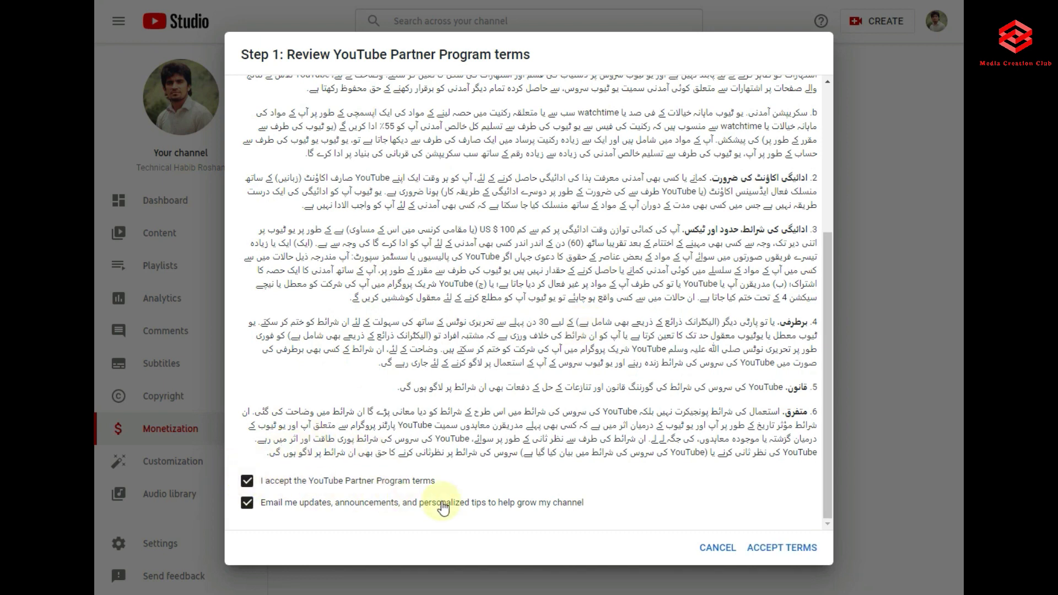
pyautogui.click(787, 549)
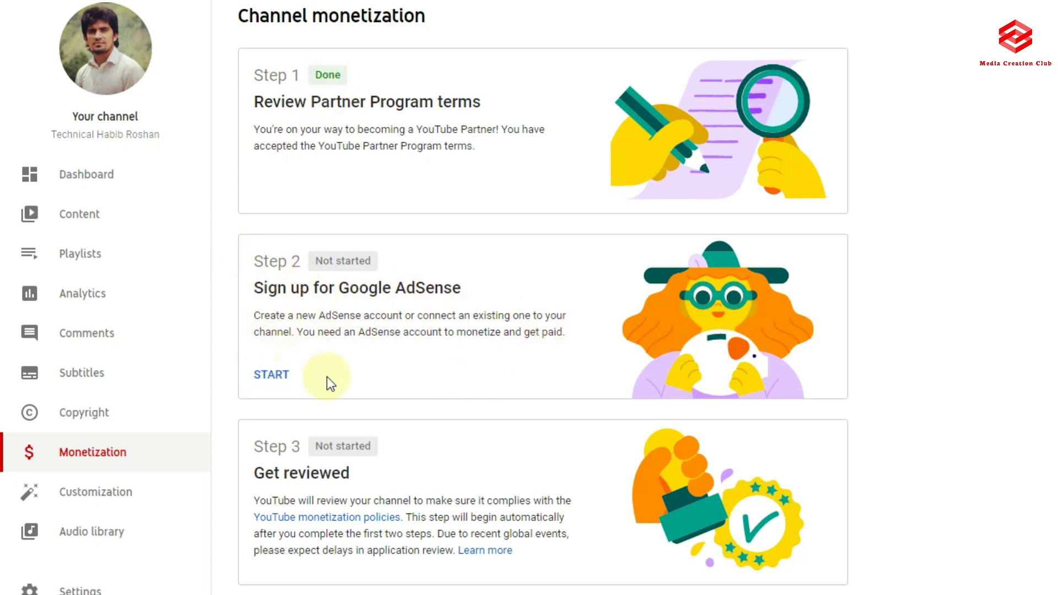
# Start Step 2, the Google AdSense sign-up, and verify the account owner's identity with the account password.
pyautogui.click(273, 376)
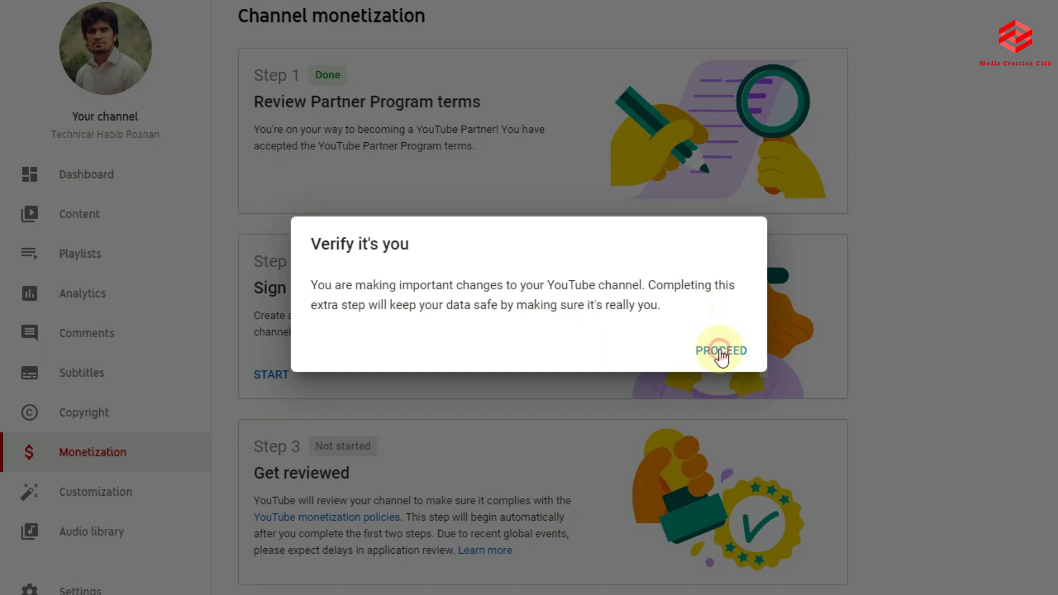
pyautogui.click(720, 351)
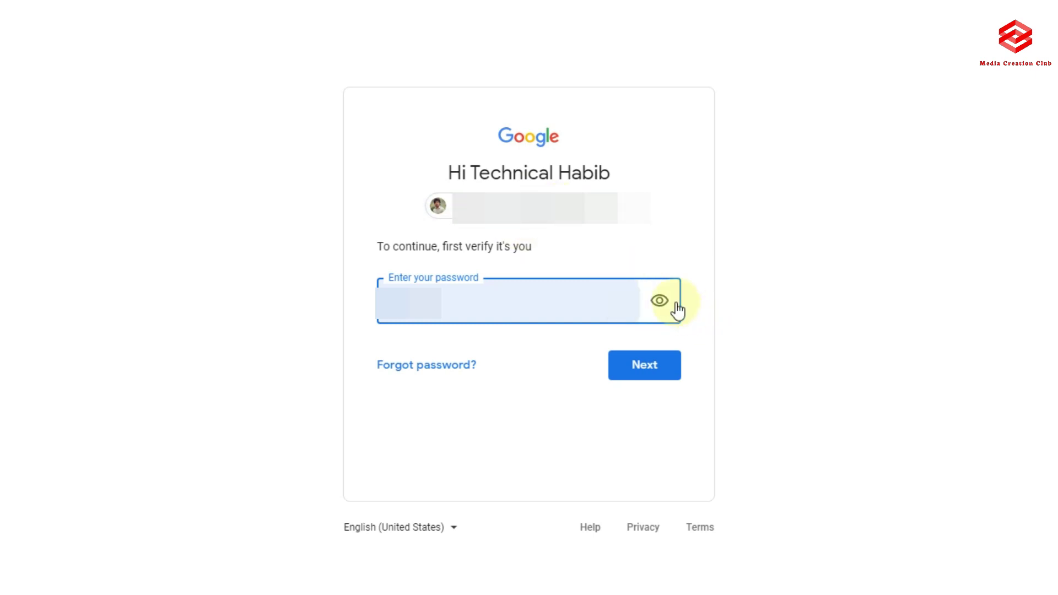
pyautogui.click(641, 374)
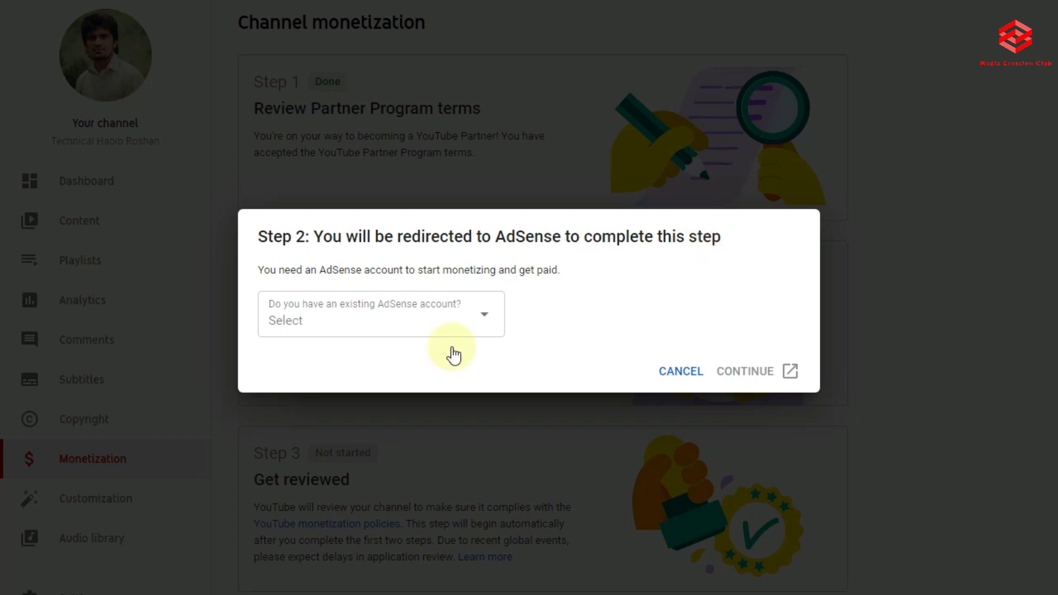
# State that there is no existing AdSense account and continue to AdSense with the channel's Google account.
pyautogui.click(328, 334)
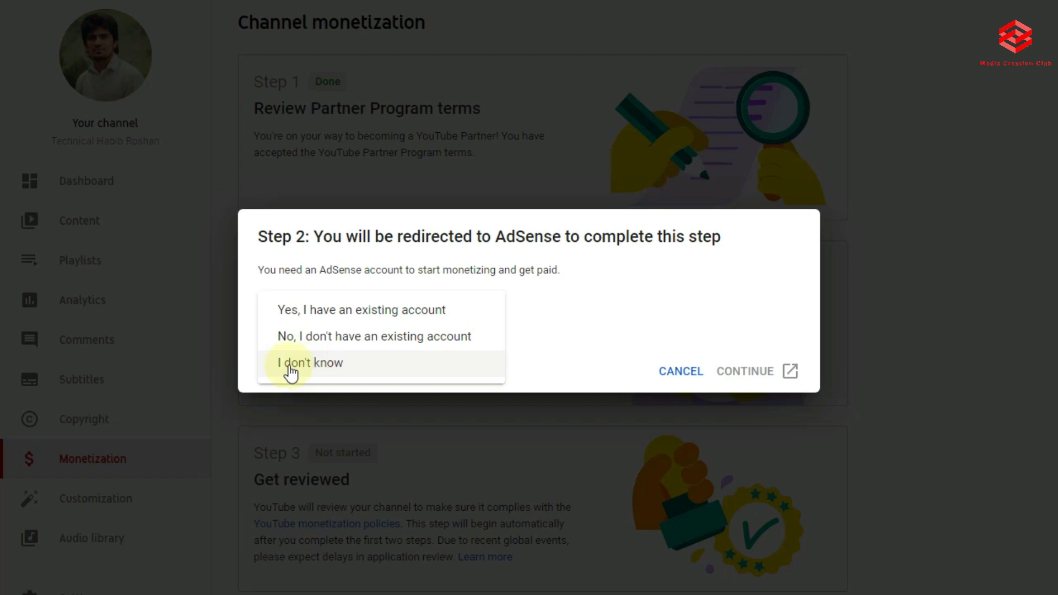
pyautogui.click(309, 341)
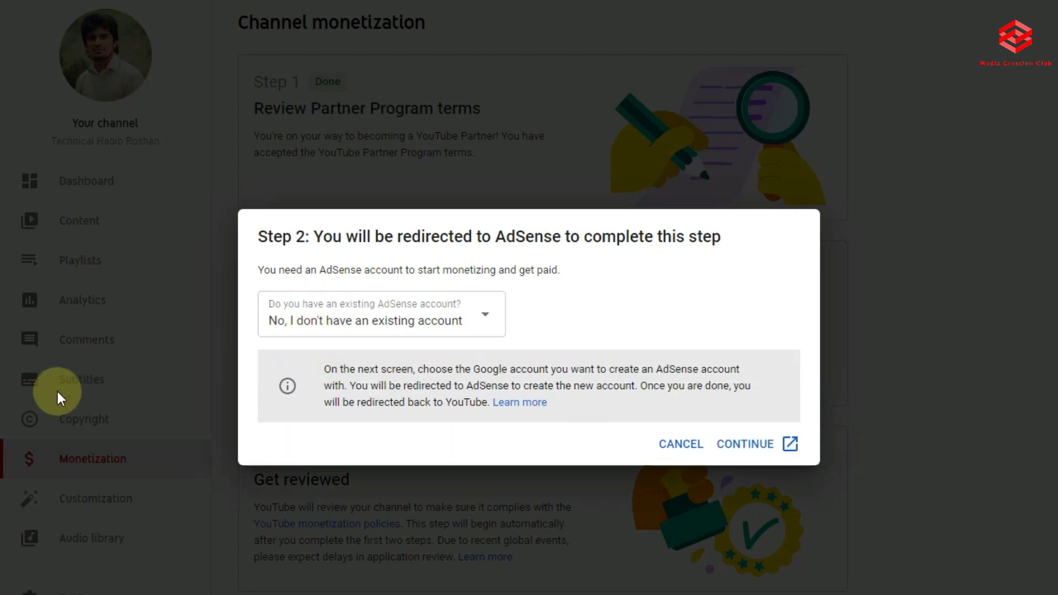
pyautogui.click(738, 447)
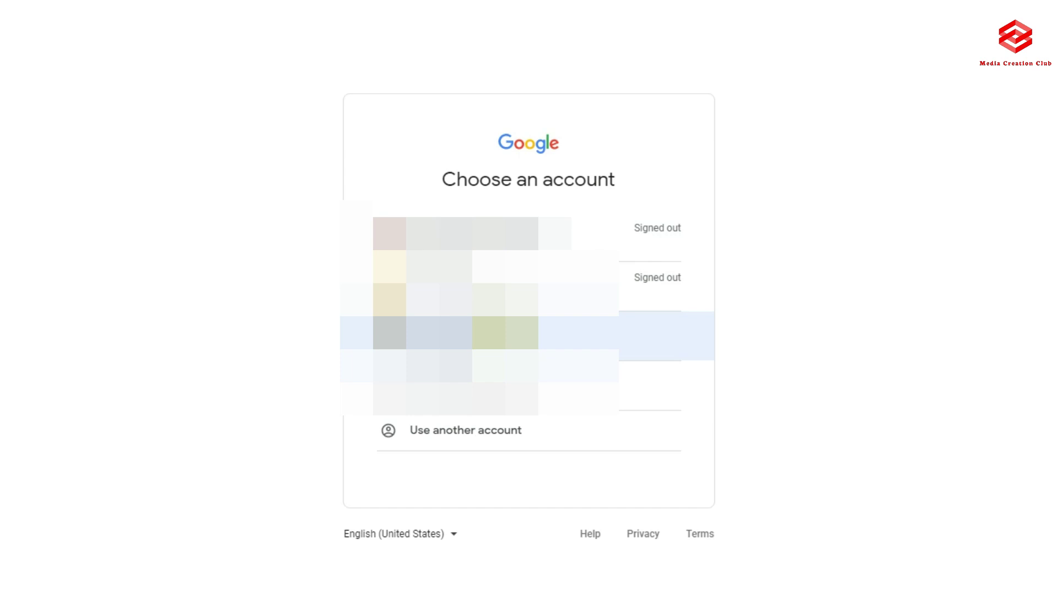
pyautogui.click(650, 336)
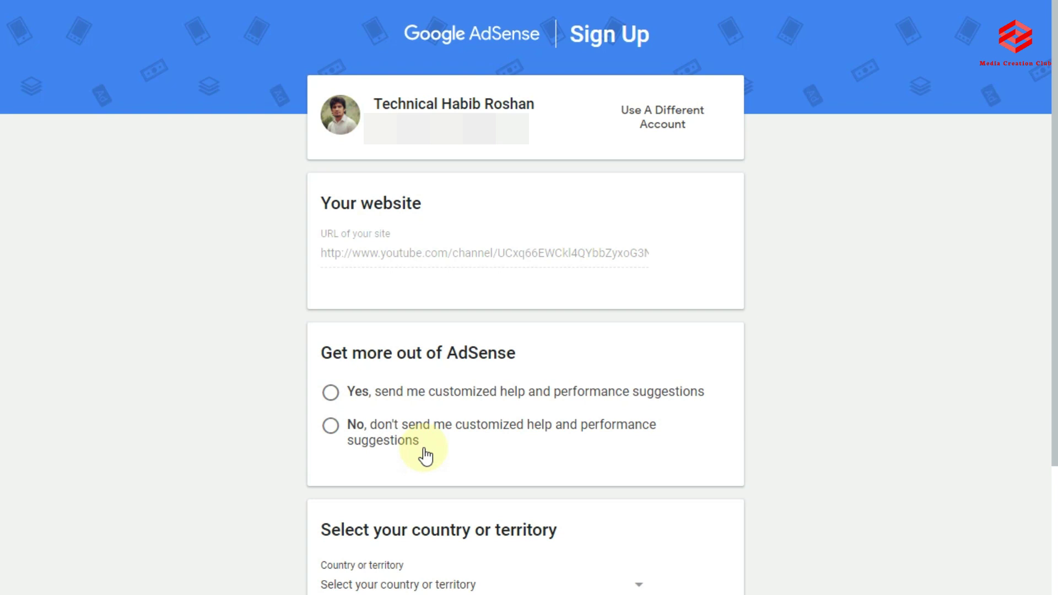
# Opt in to customized help and performance suggestions and set the country or territory to Pakistan.
pyautogui.scroll(-4, 426, 456)
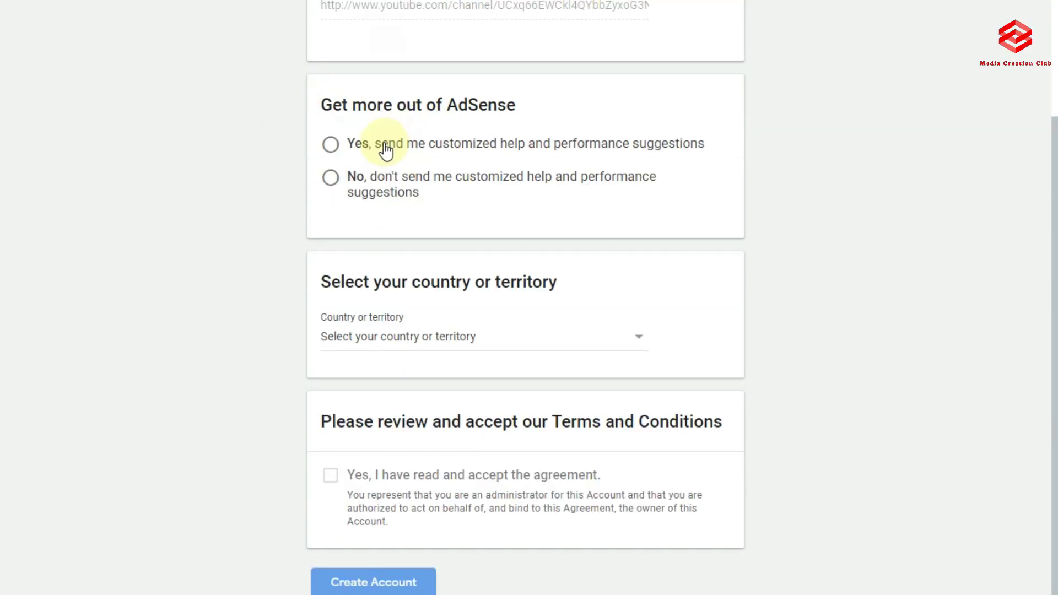
pyautogui.click(332, 146)
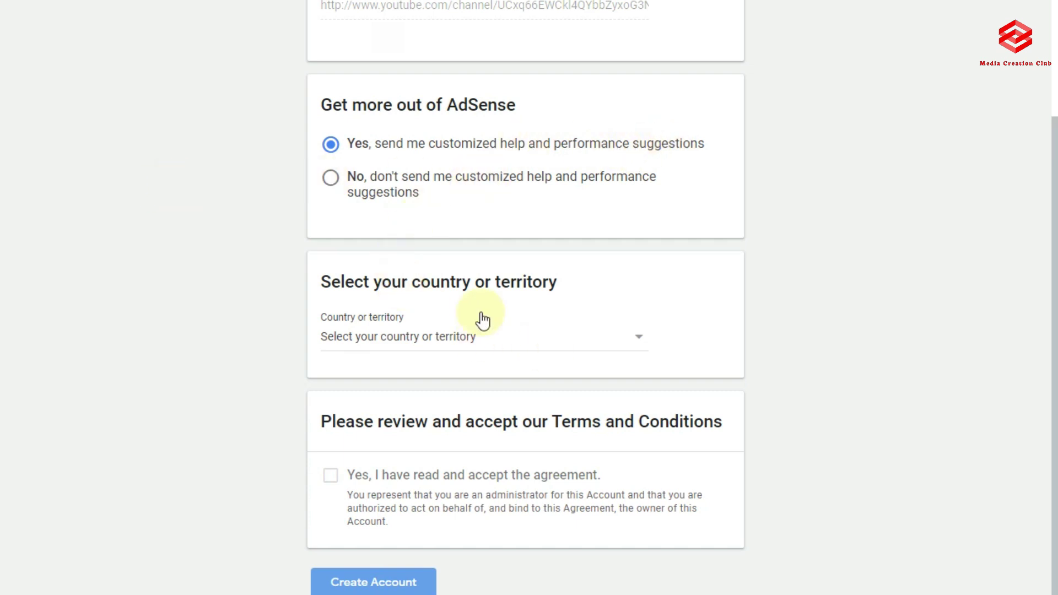
pyautogui.click(631, 344)
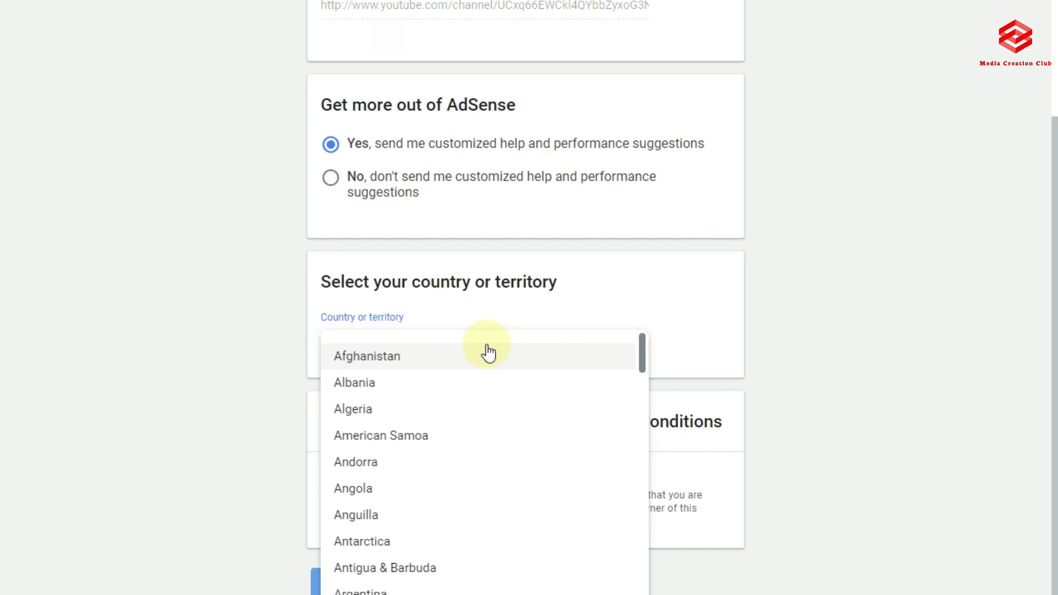
pyautogui.scroll(-20, 488, 353)
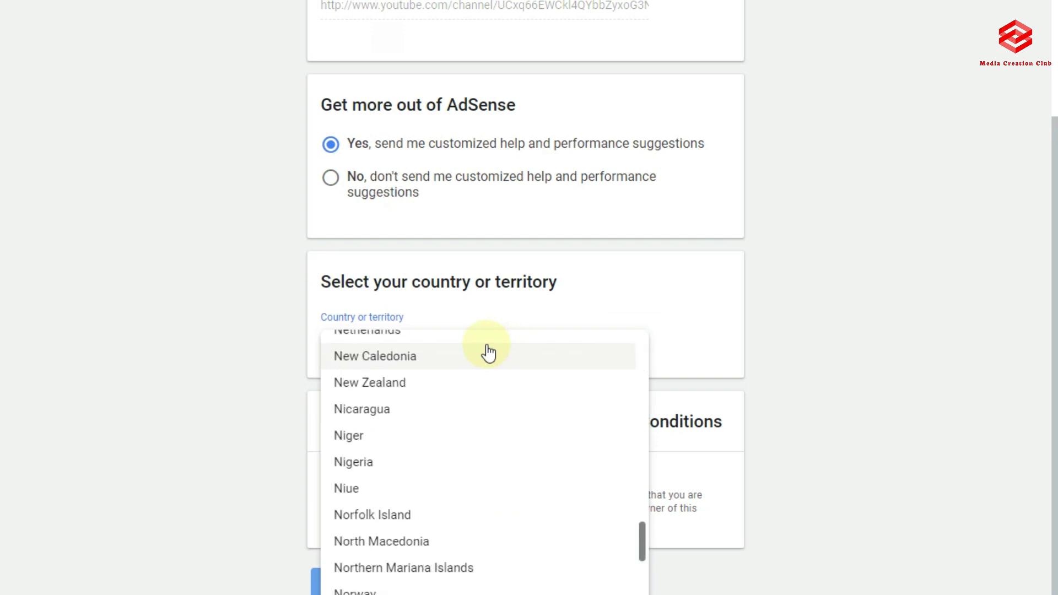
pyautogui.press('p')
pyautogui.press('Return')
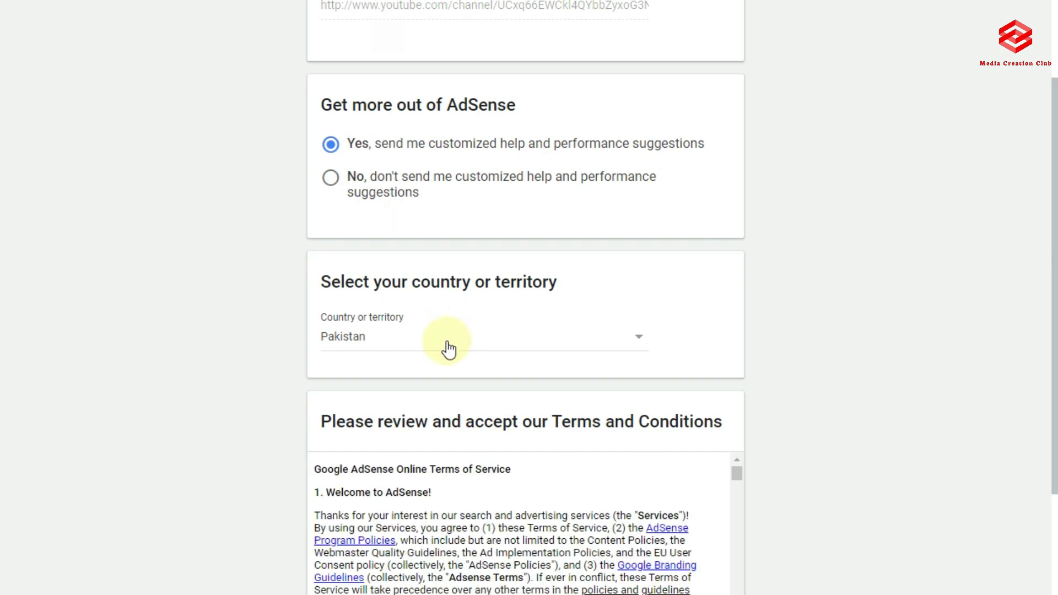
# Go through the AdSense Online Terms of Service, accept the agreement and create the AdSense account.
pyautogui.scroll(-5, 448, 346)
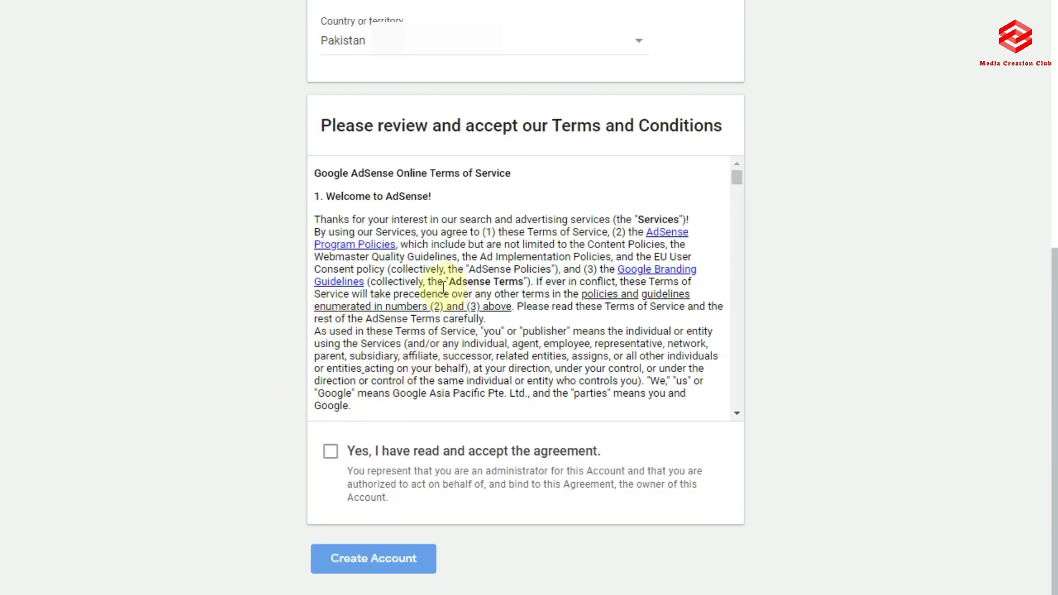
pyautogui.scroll(-15, 419, 342)
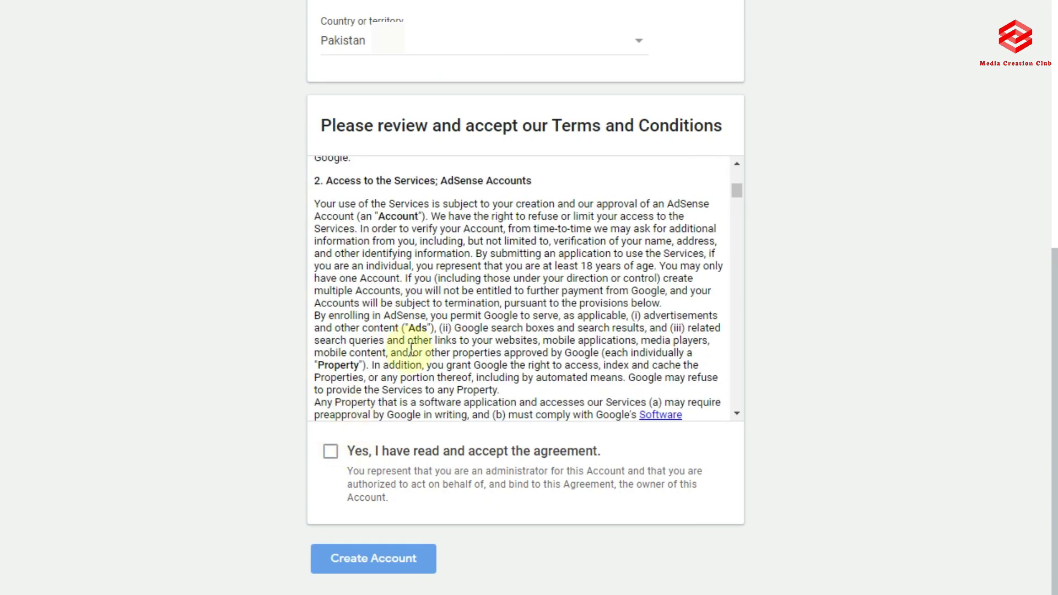
pyautogui.scroll(-20, 420, 324)
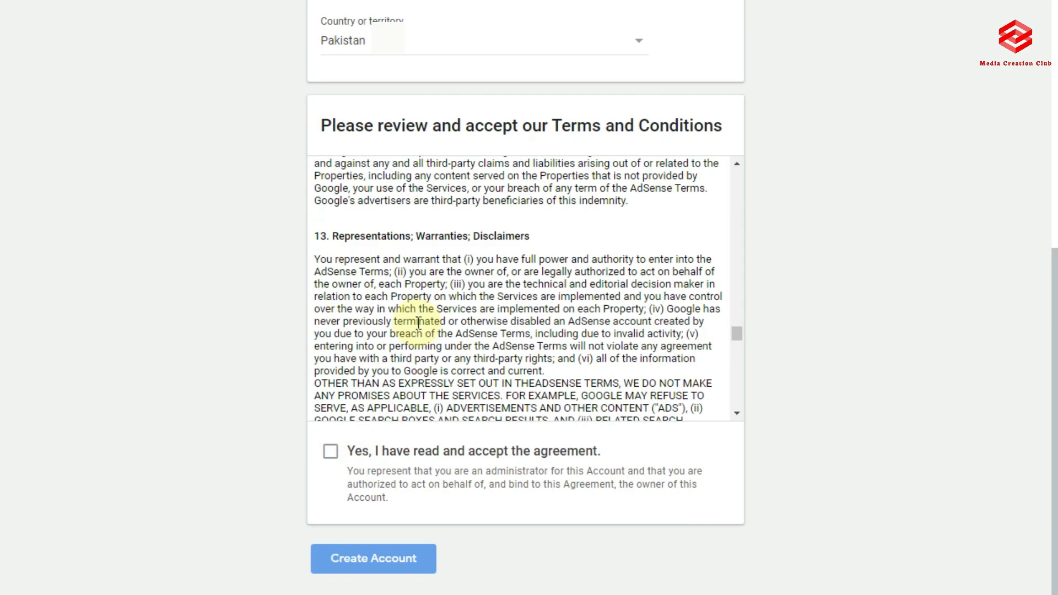
pyautogui.scroll(-10, 417, 325)
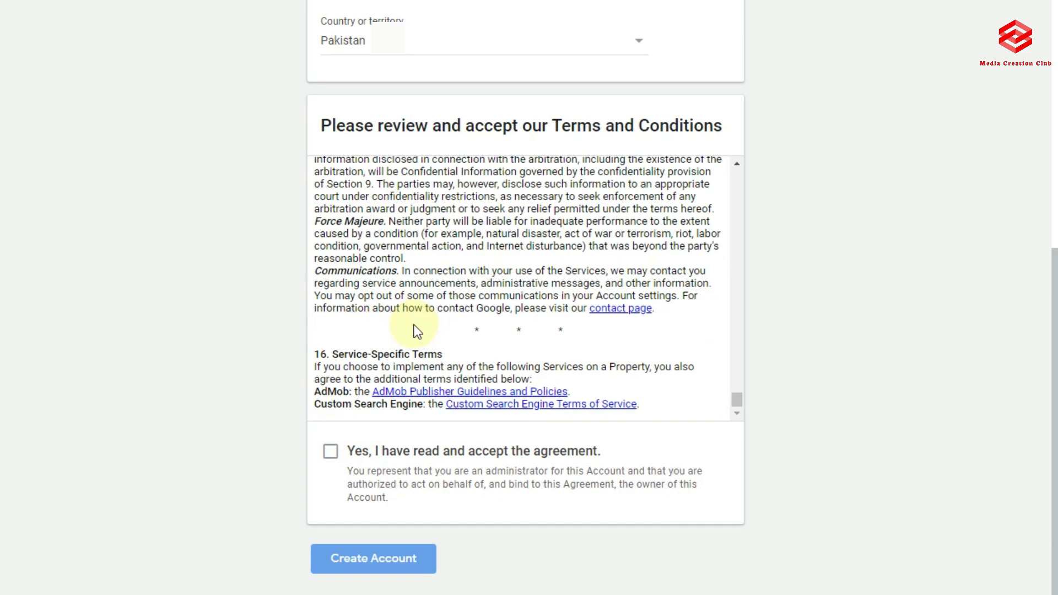
pyautogui.click(330, 453)
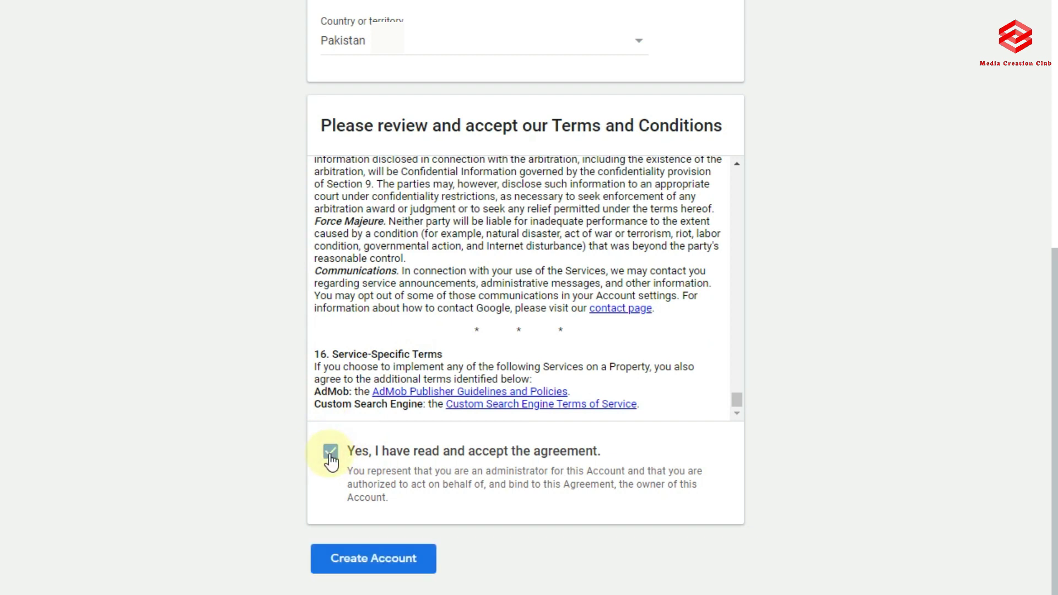
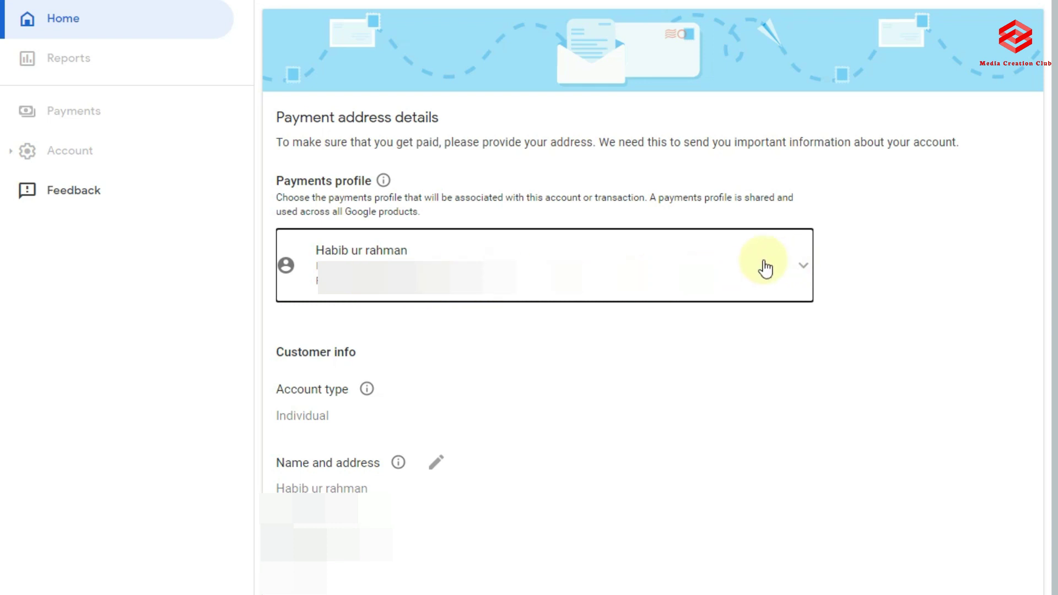
# Choose the existing individual payments profile for the AdSense account instead of creating a new one.
pyautogui.click(803, 266)
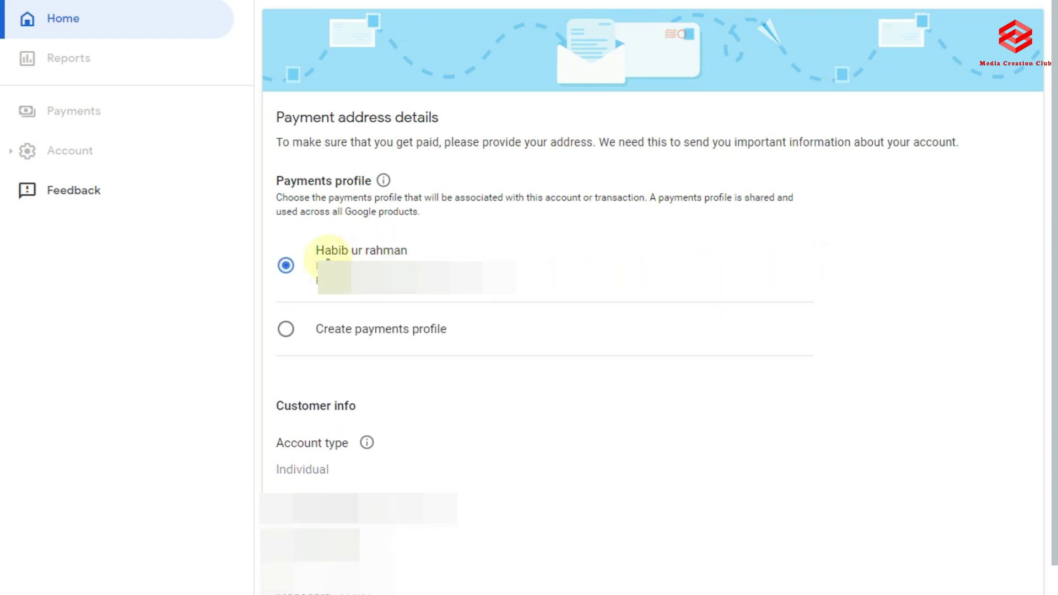
pyautogui.click(354, 255)
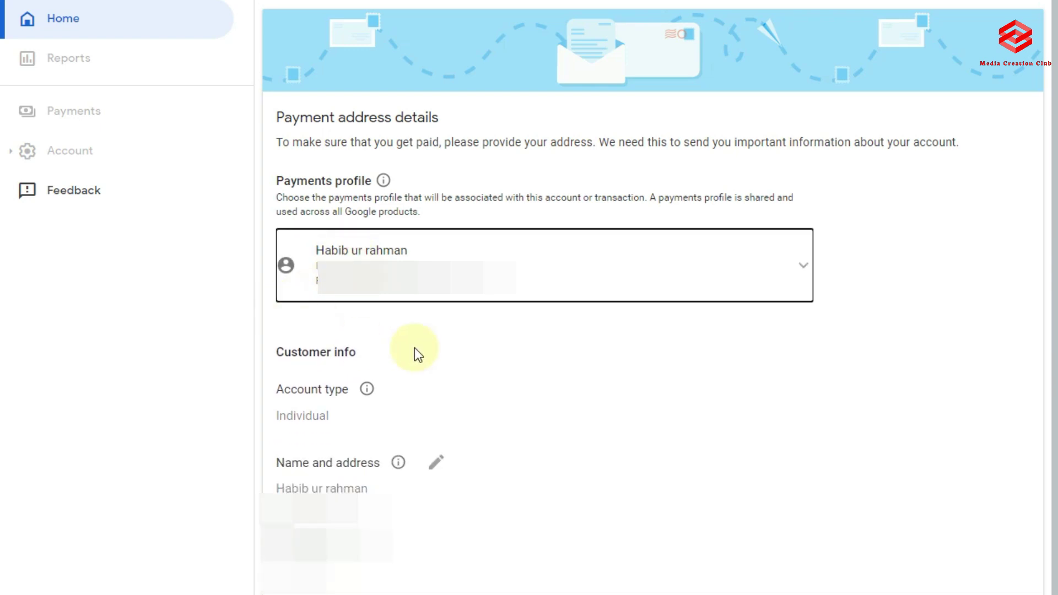
pyautogui.scroll(-1, 414, 349)
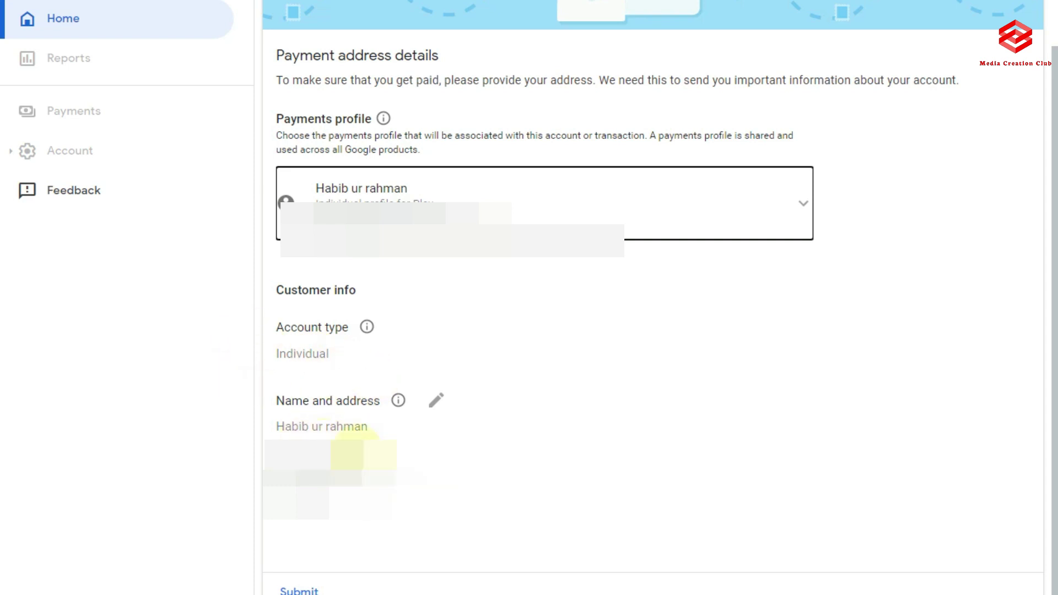
# Edit the customer's name and address, filling in both address lines, the town/city and the postcode.
pyautogui.click(437, 406)
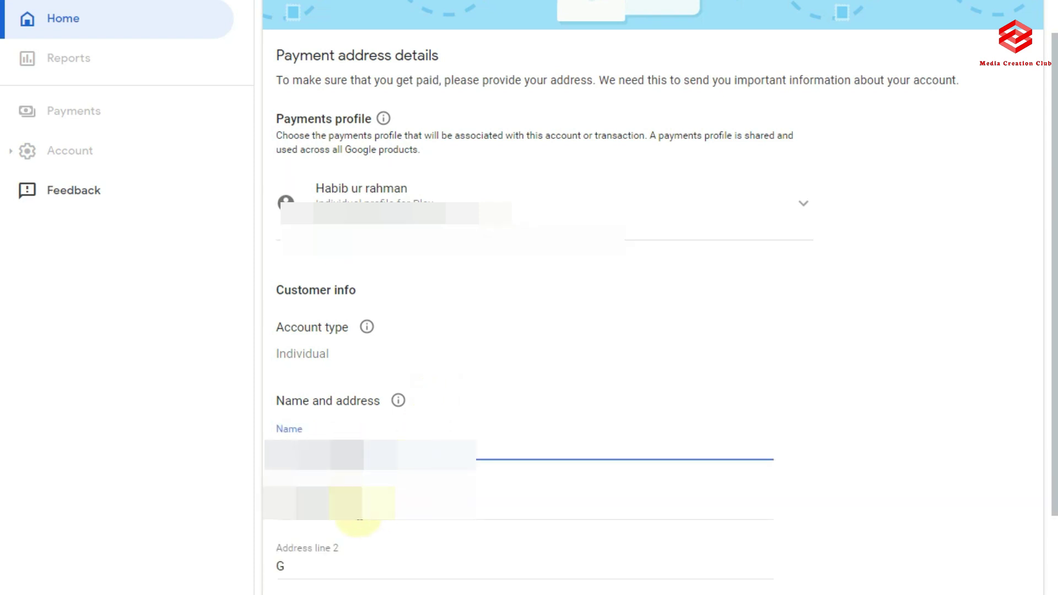
pyautogui.scroll(-1, 394, 474)
pyautogui.scroll(-3, 394, 474)
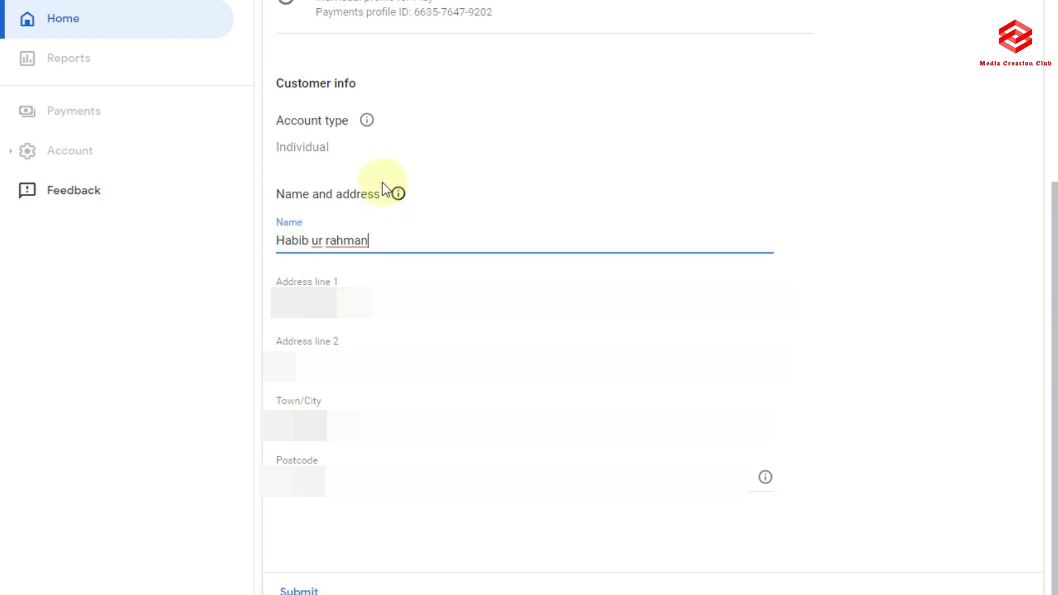
pyautogui.click(352, 303)
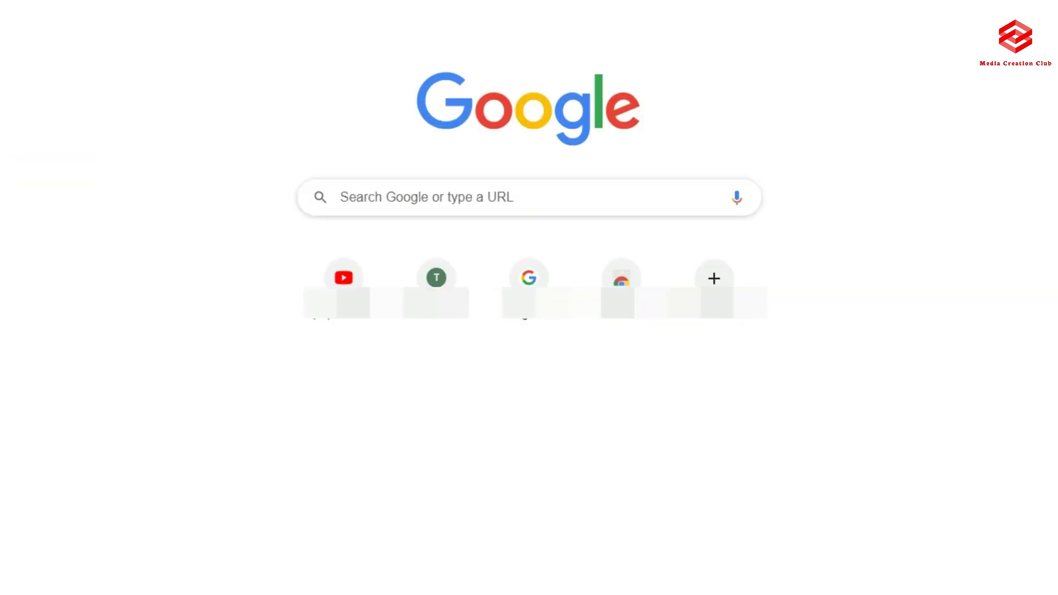
pyautogui.click(390, 206)
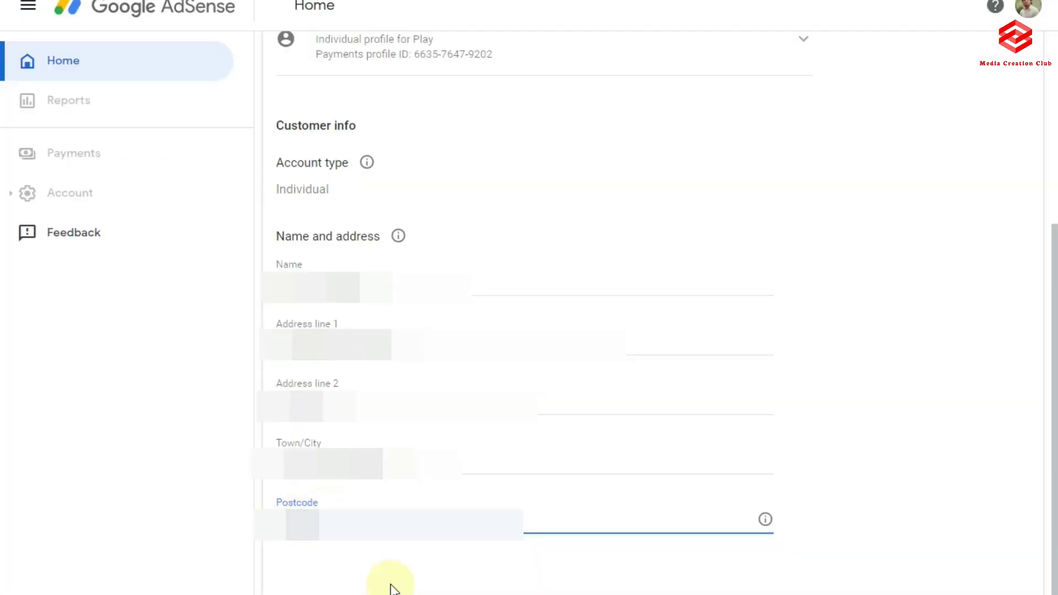
# Review the completed payment address details and submit them.
pyautogui.scroll(5, 335, 146)
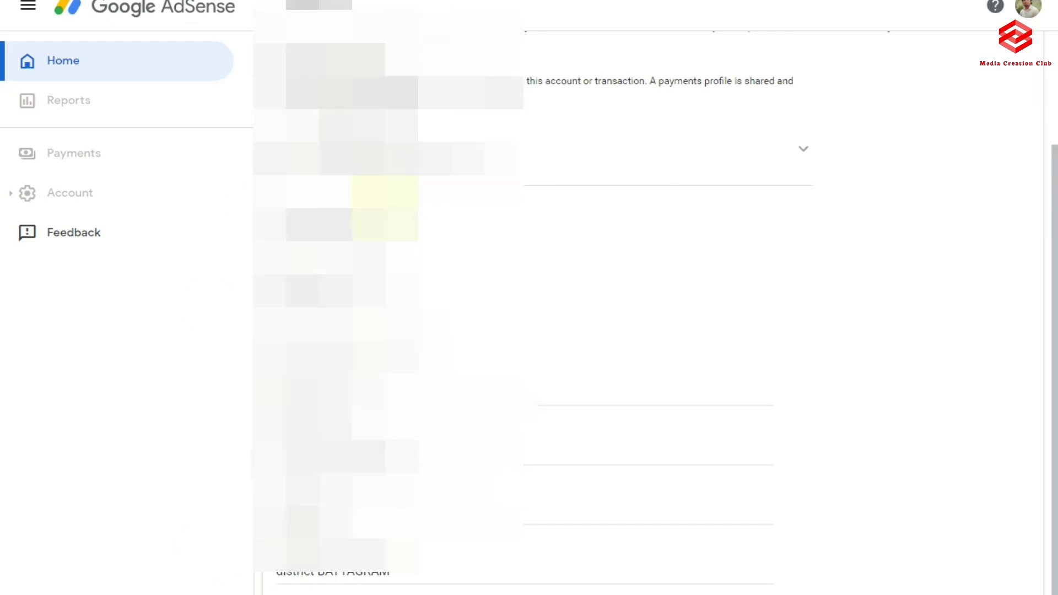
pyautogui.scroll(-5, 286, 507)
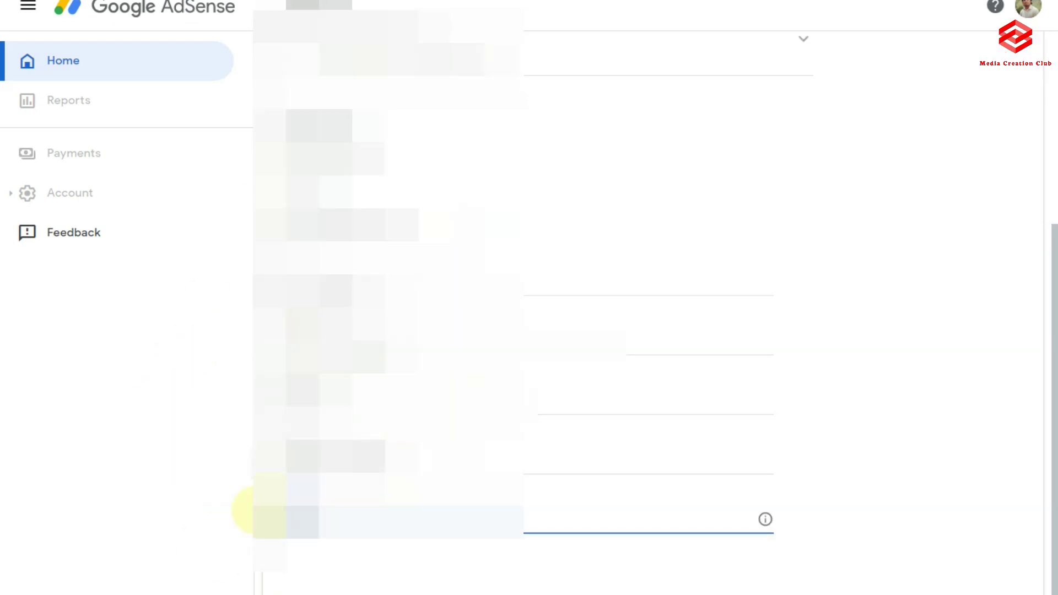
pyautogui.scroll(-2, 371, 417)
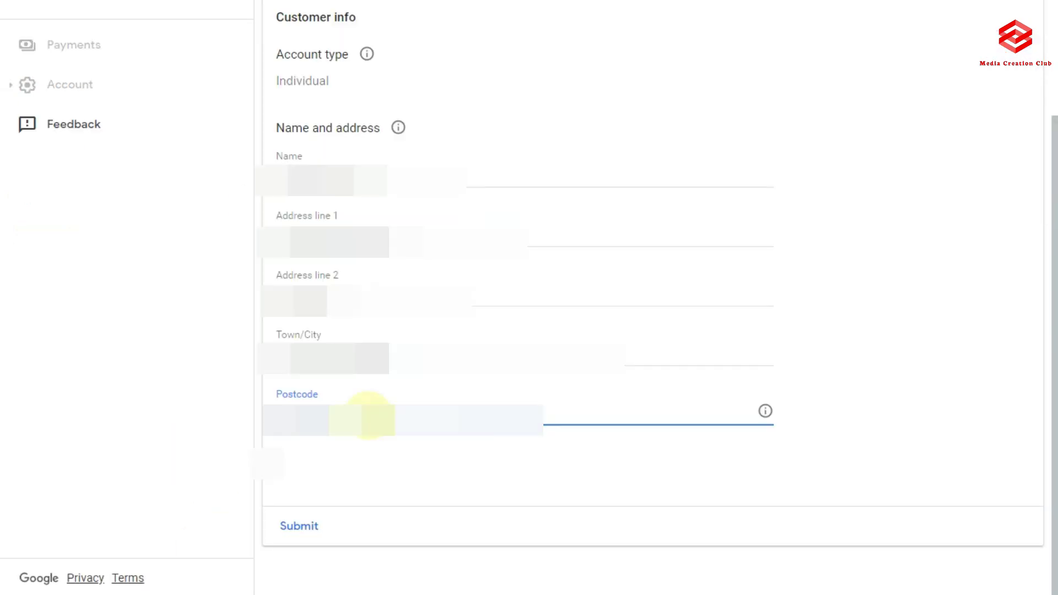
pyautogui.click(298, 528)
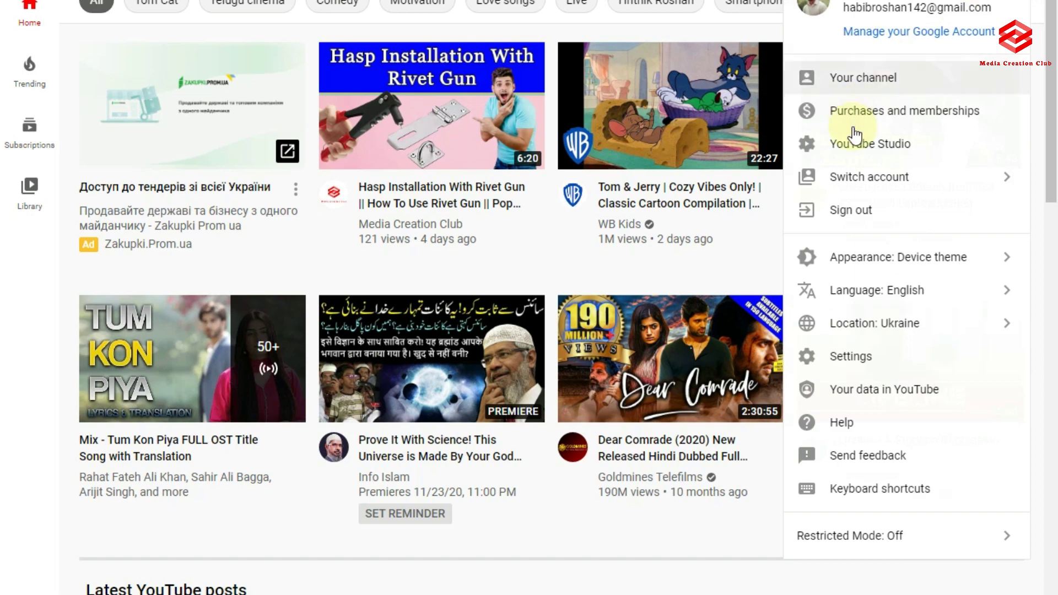
# Switch to YouTube Studio and open the channel's monetization page to check the application.
pyautogui.click(865, 145)
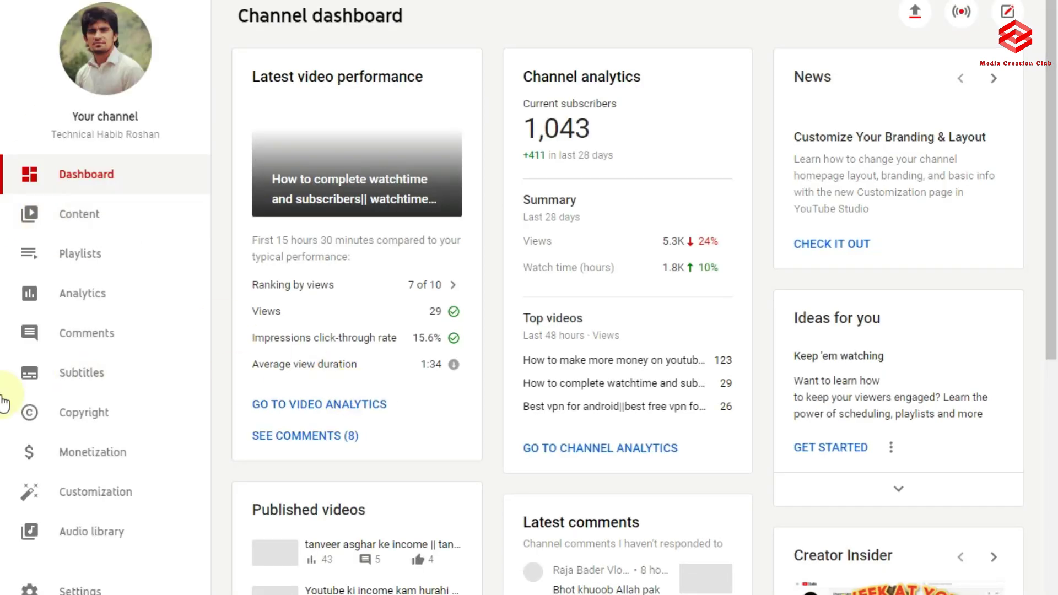
pyautogui.click(88, 459)
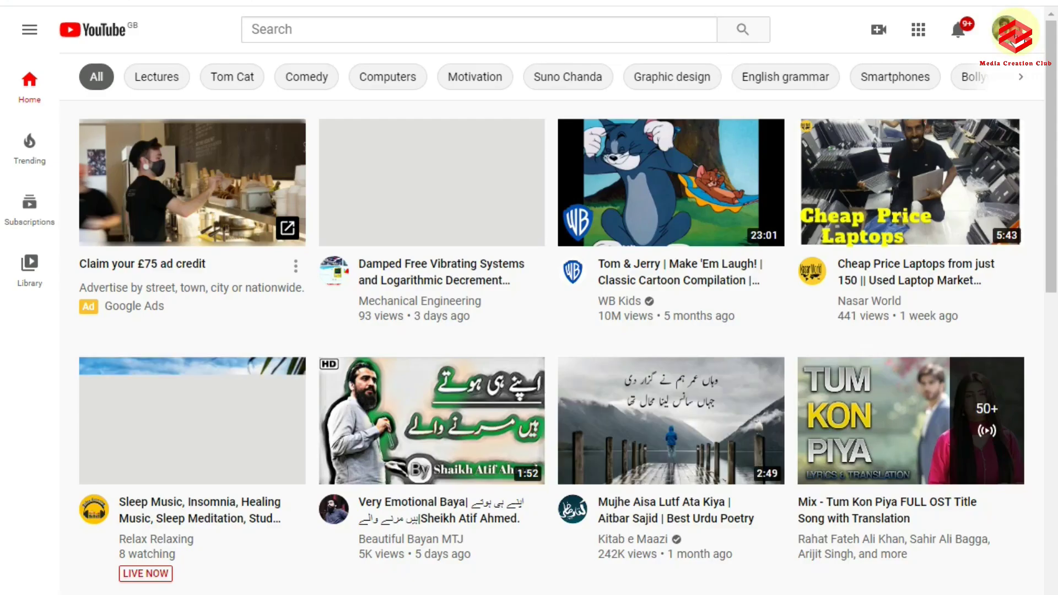
# Reopen YouTube Studio from the YouTube home page and look over the channel's monetization options.
pyautogui.click(1015, 30)
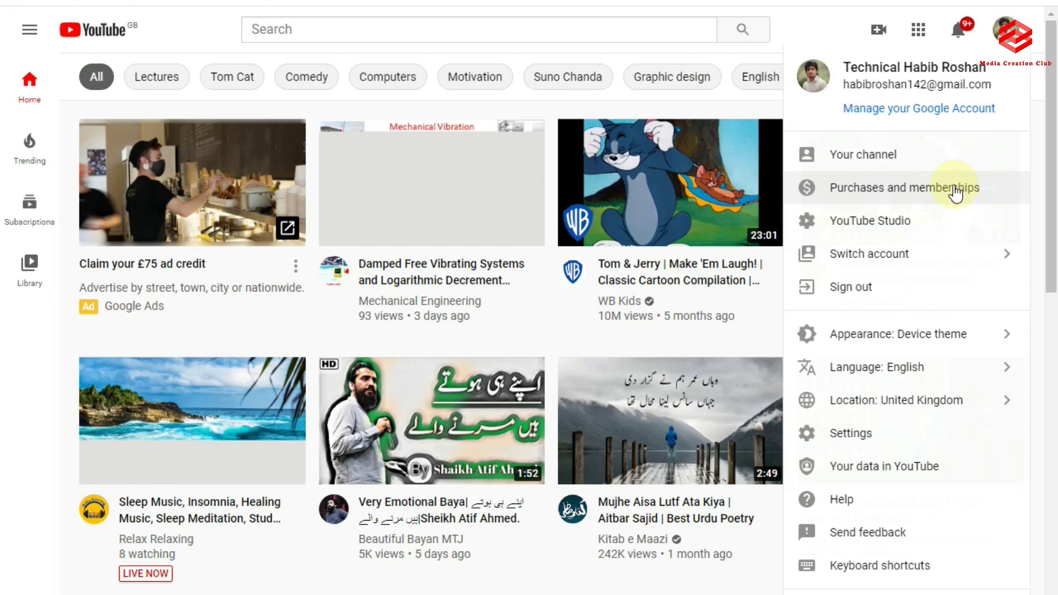
pyautogui.click(878, 221)
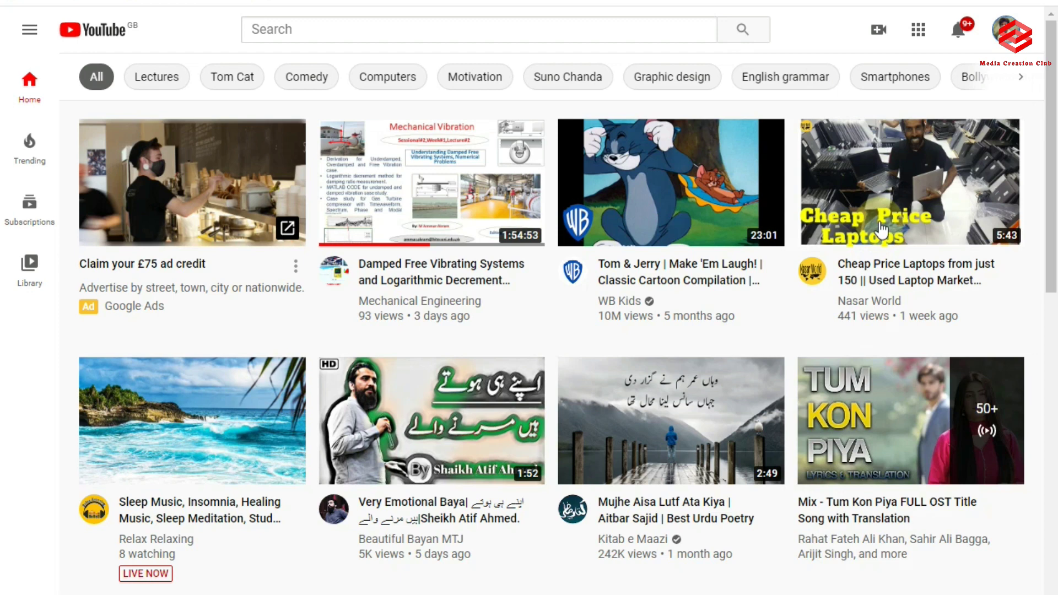
pyautogui.click(880, 228)
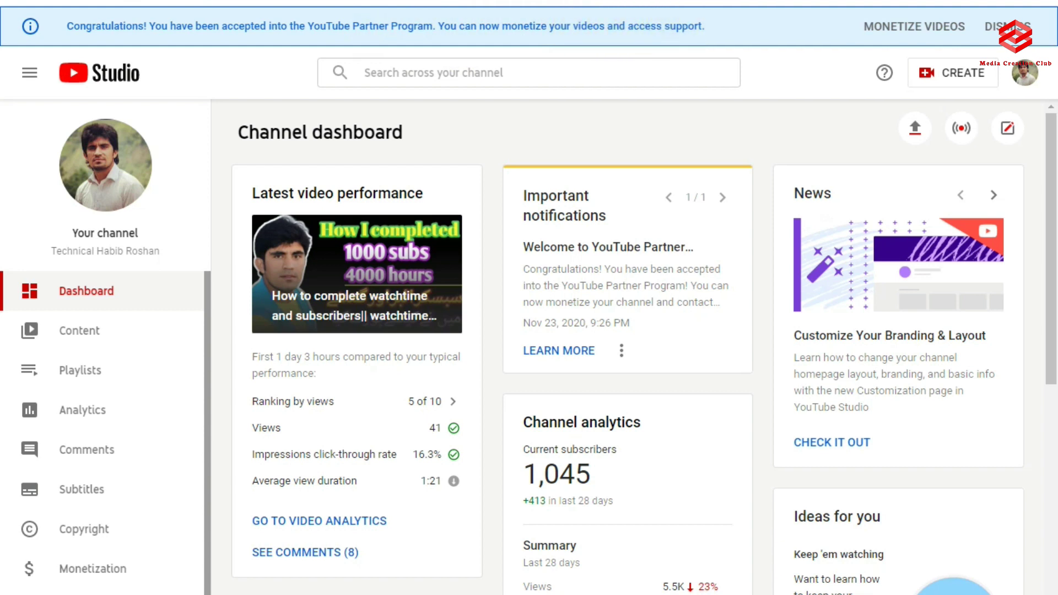
pyautogui.click(87, 567)
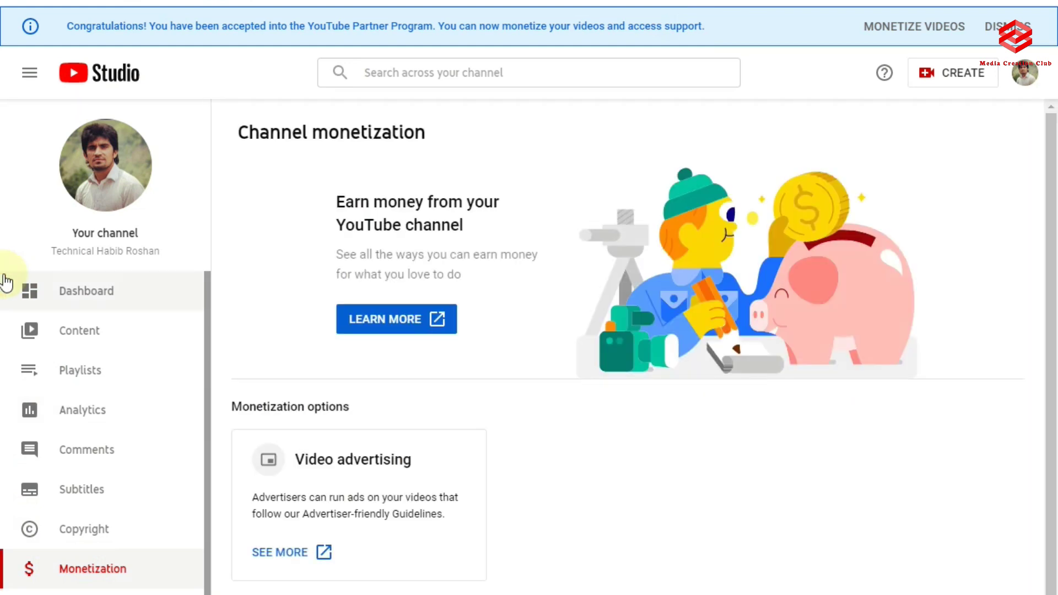
pyautogui.scroll(-1, 415, 517)
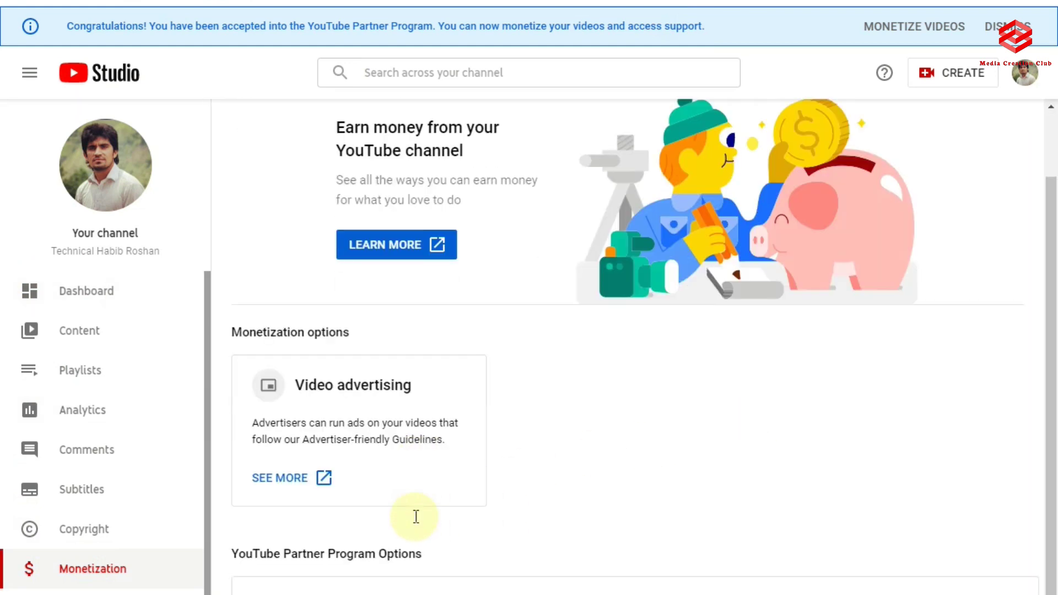
pyautogui.scroll(1, 415, 517)
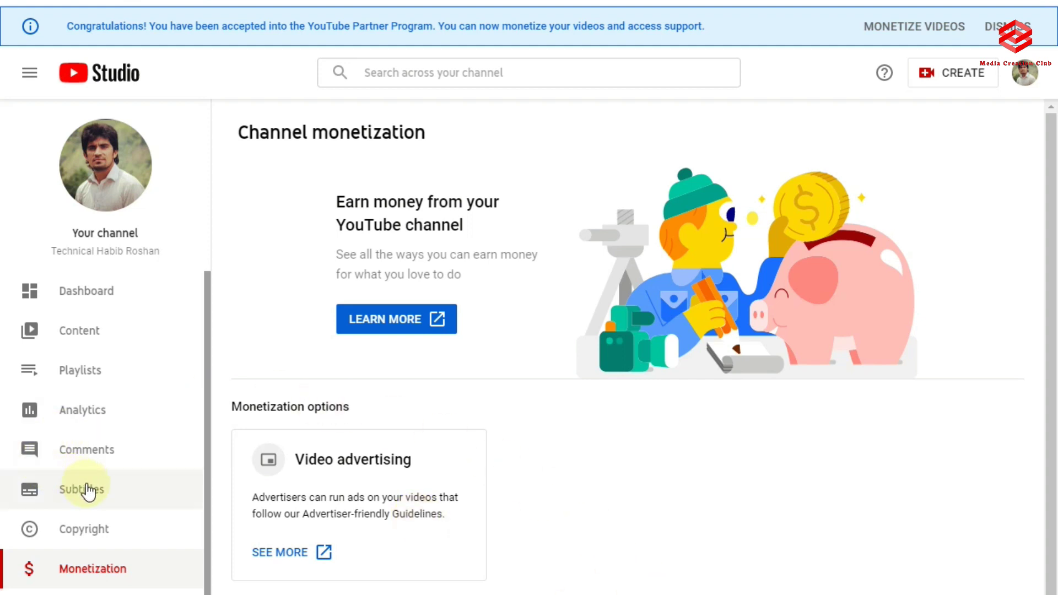
# Start monetizing the channel's videos, choose Monetize all videos now with all ad types and ads during video enabled, and apply the preferences.
pyautogui.click(888, 29)
pyautogui.click(894, 35)
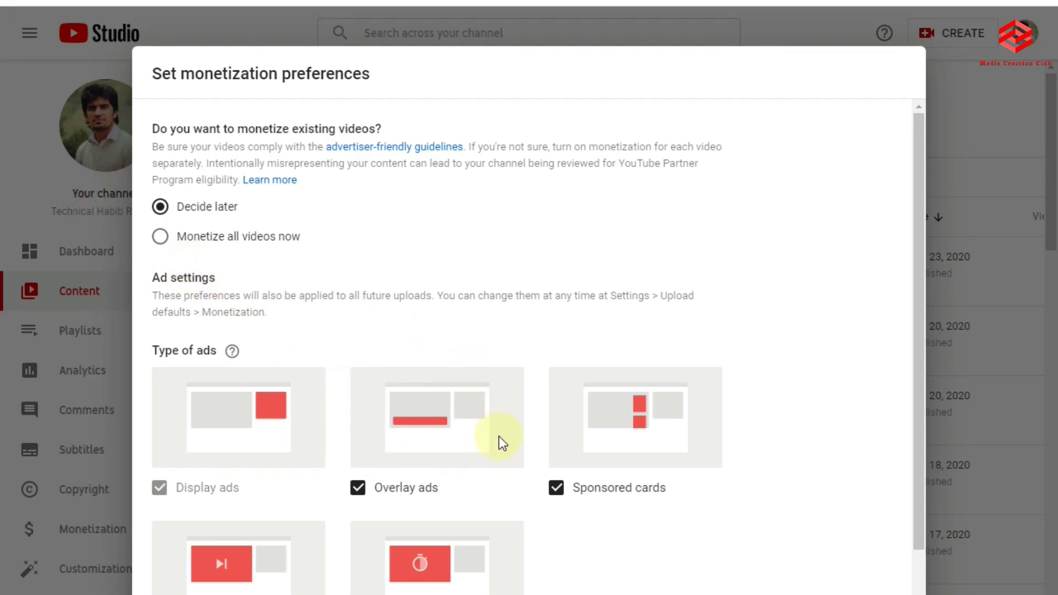
pyautogui.scroll(-2, 498, 435)
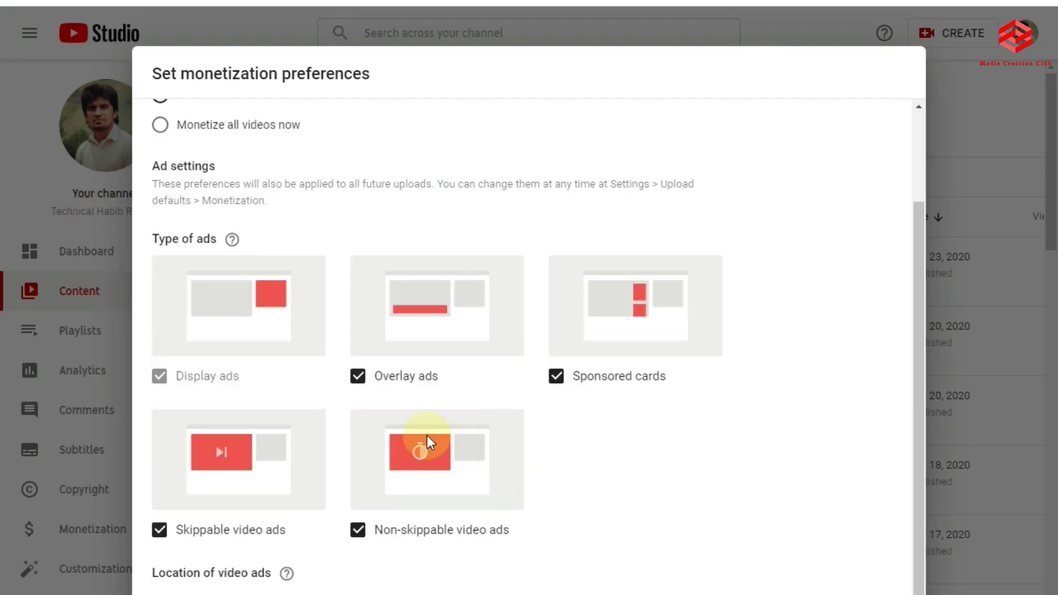
pyautogui.scroll(2, 427, 435)
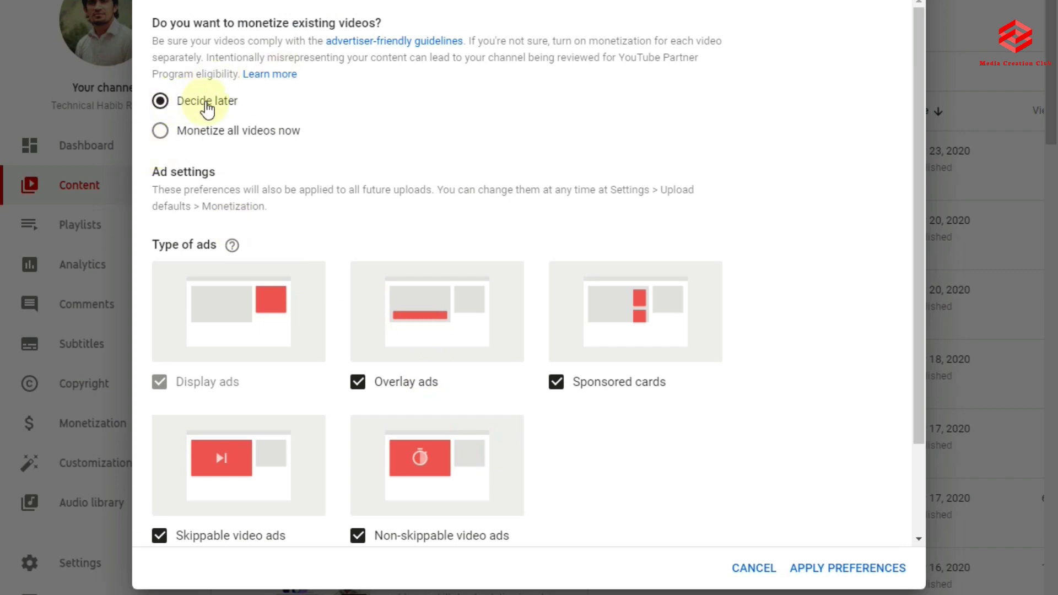
pyautogui.click(160, 132)
pyautogui.scroll(-2, 402, 263)
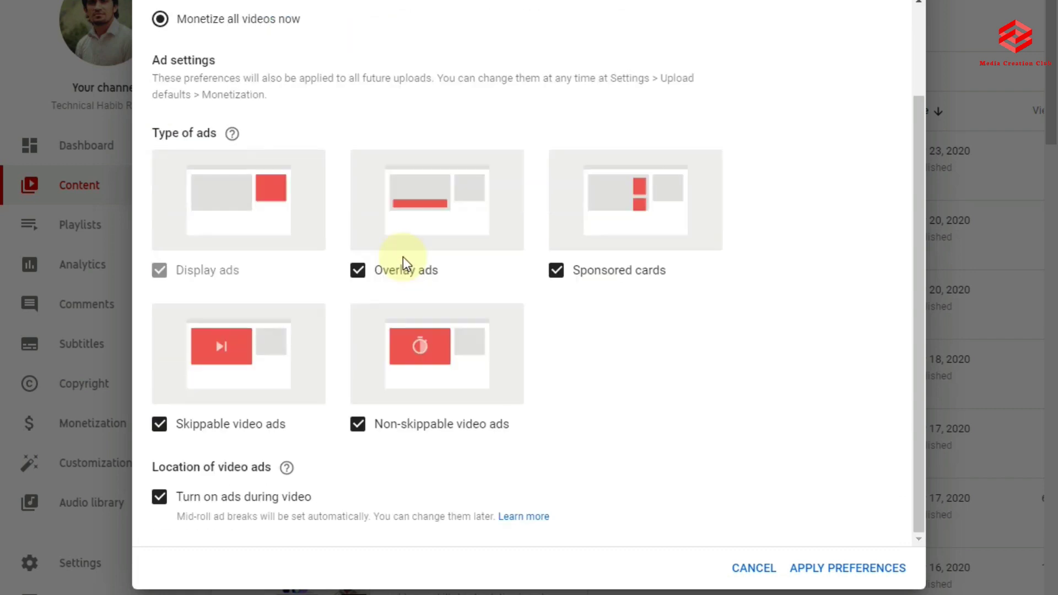
pyautogui.click(849, 573)
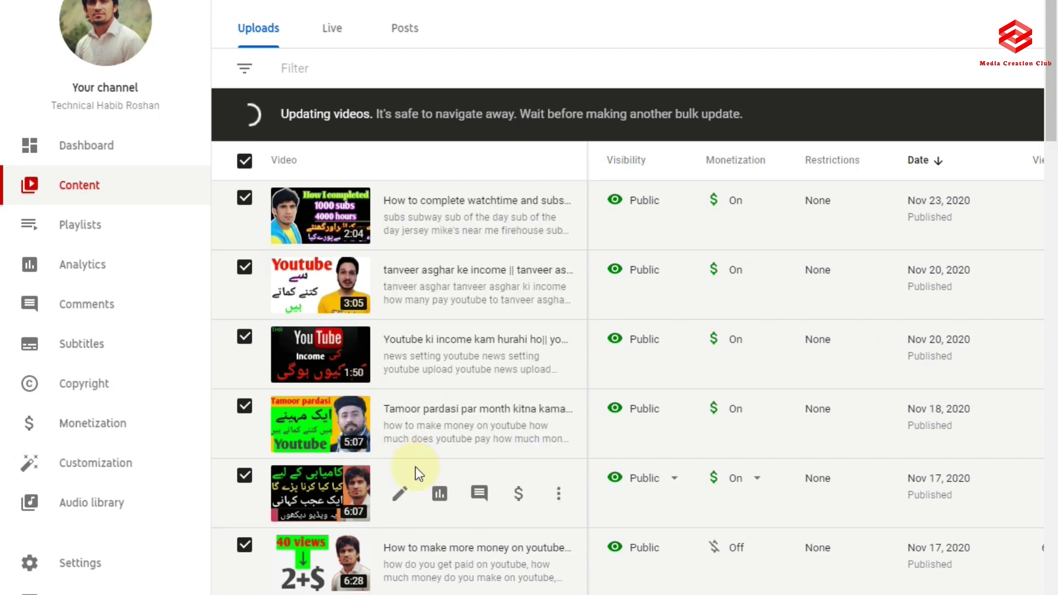
# Look through the uploaded videos and check the monetization status of each one.
pyautogui.scroll(-3, 416, 467)
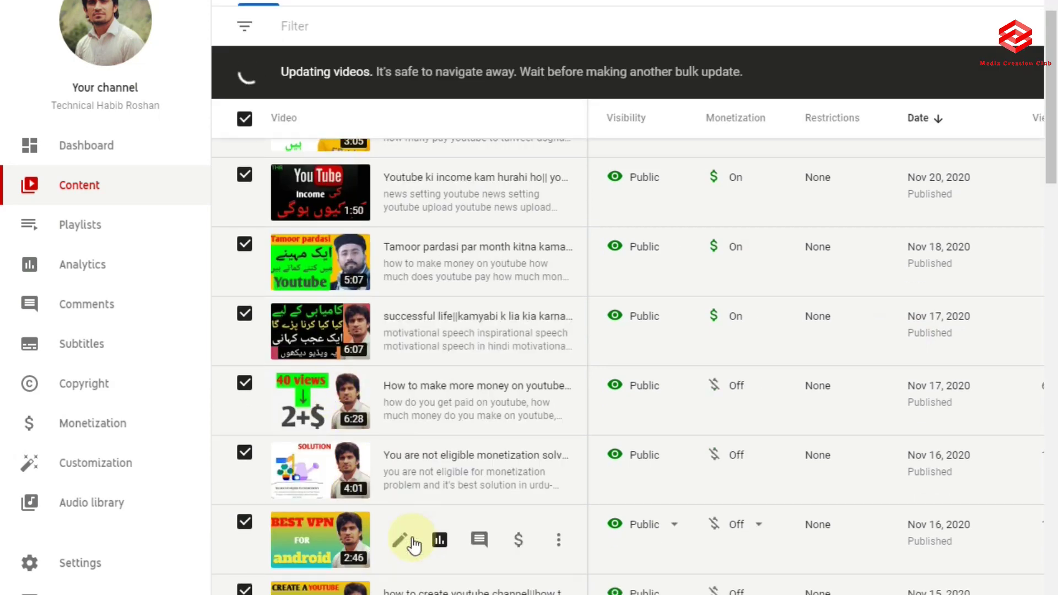
pyautogui.scroll(-7, 424, 543)
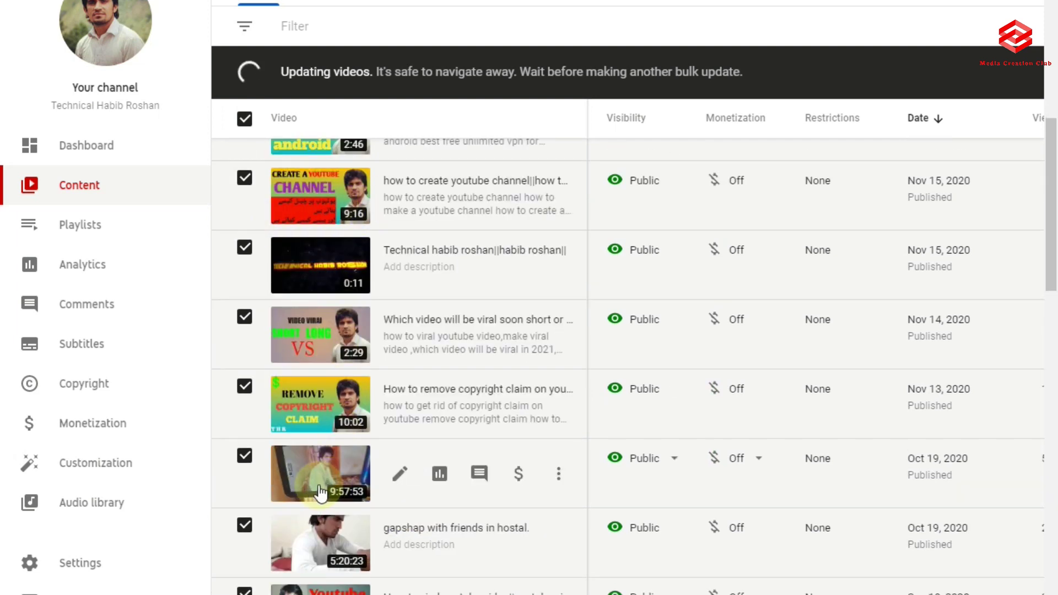
pyautogui.scroll(5, 515, 468)
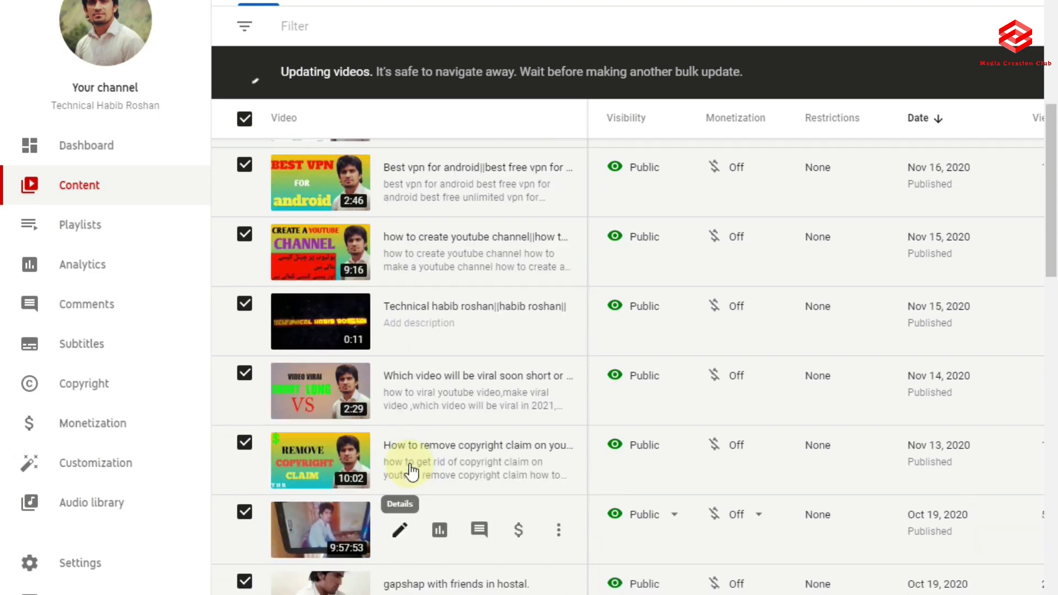
pyautogui.scroll(5, 616, 359)
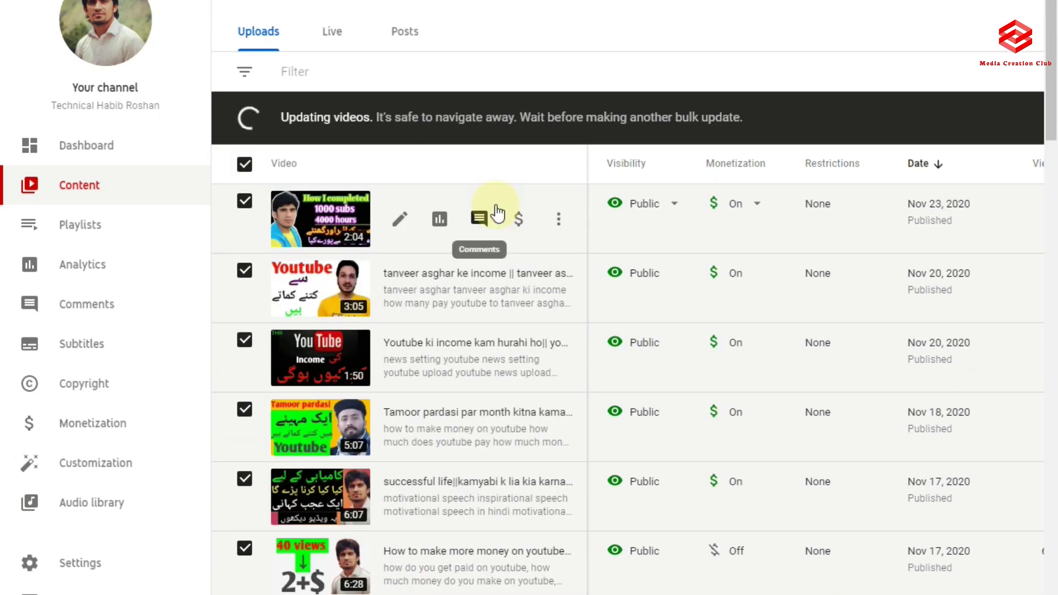